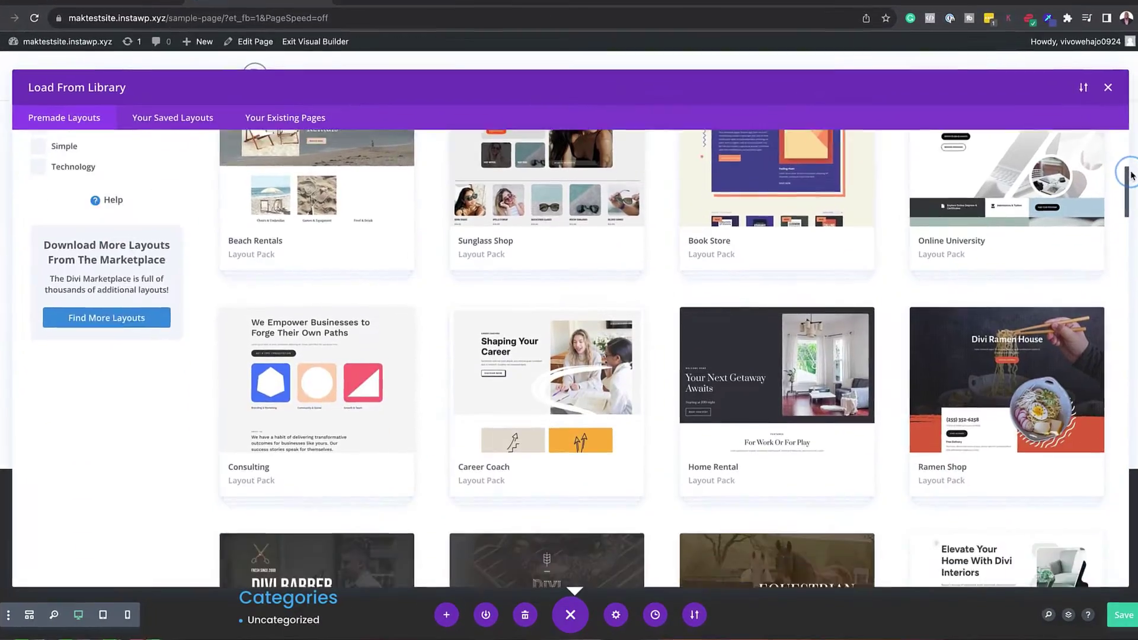
{"action": "scroll", "coordinate": [662, 355], "scroll_direction": "down", "scroll_amount": 7}
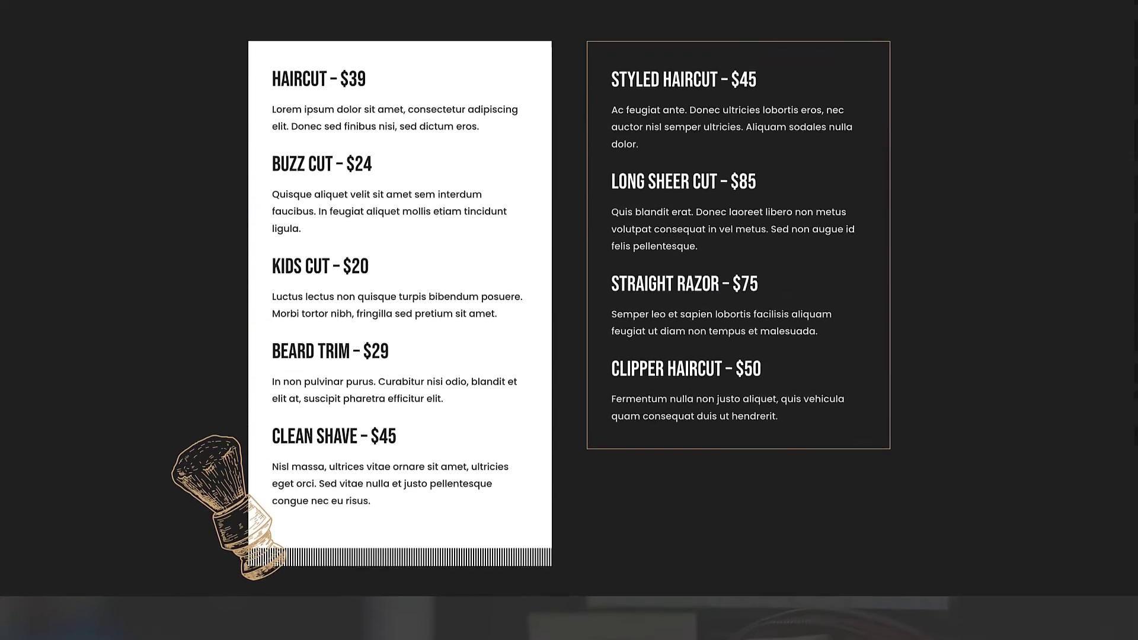
{"action": "scroll", "coordinate": [569, 320], "scroll_direction": "up", "scroll_amount": 10}
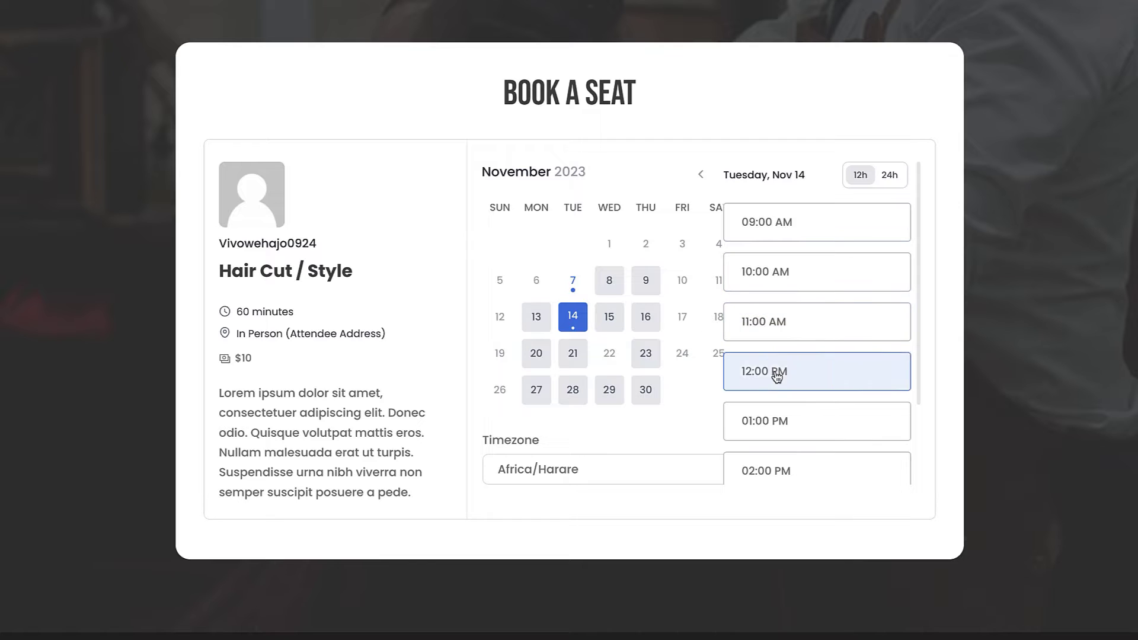
Scroll the barber page preview to its booking calendar and continue with the 12:00 PM slot.
{"action": "left_click", "coordinate": [861, 371]}
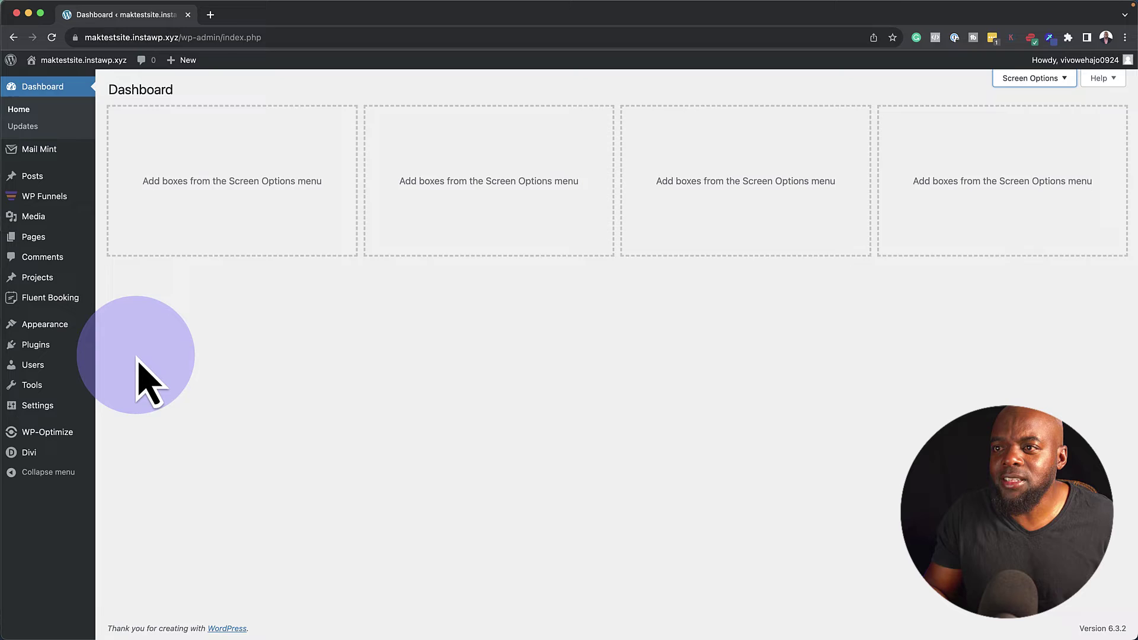
Start a new WordPress page from Pages > Add New for the Booking page.
{"action": "mouse_move", "coordinate": [65, 326]}
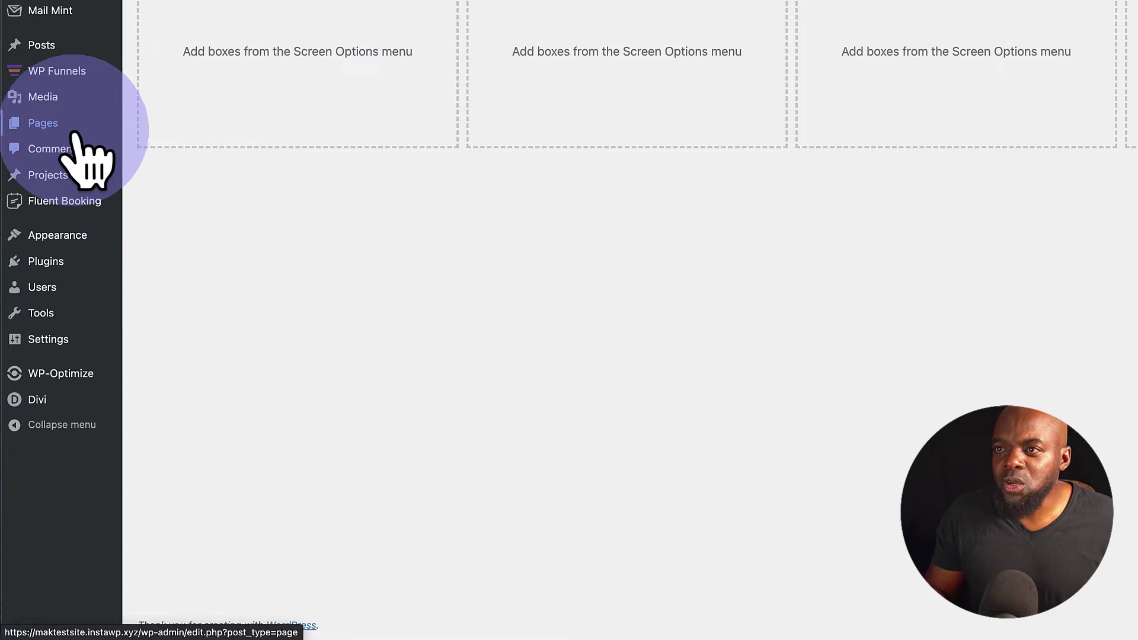
{"action": "mouse_move", "coordinate": [56, 124]}
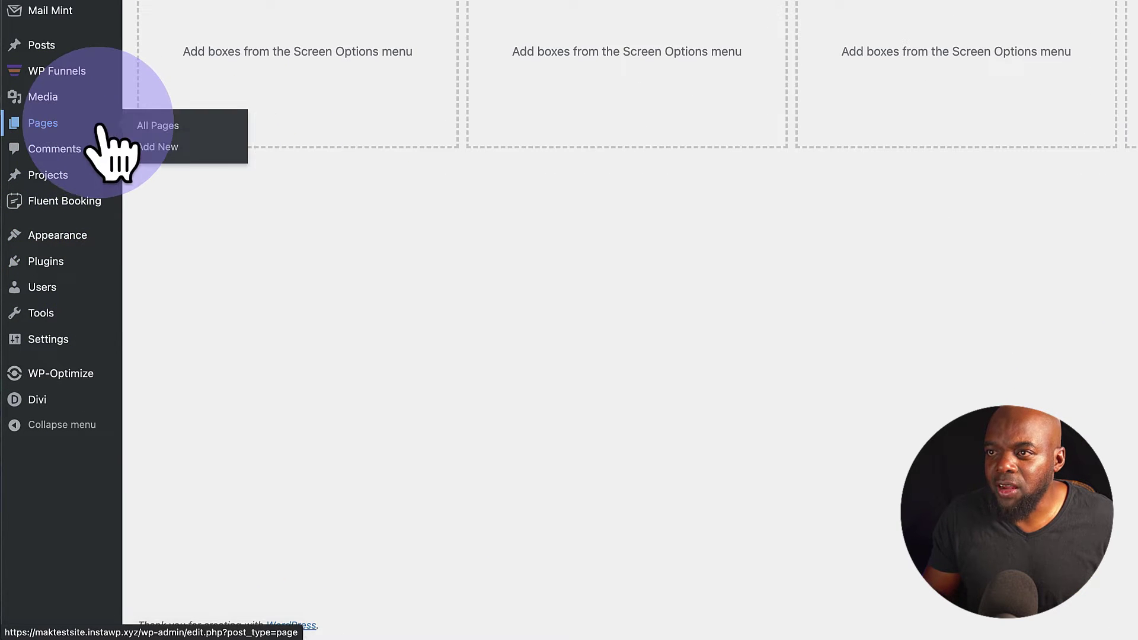
{"action": "left_click", "coordinate": [160, 147]}
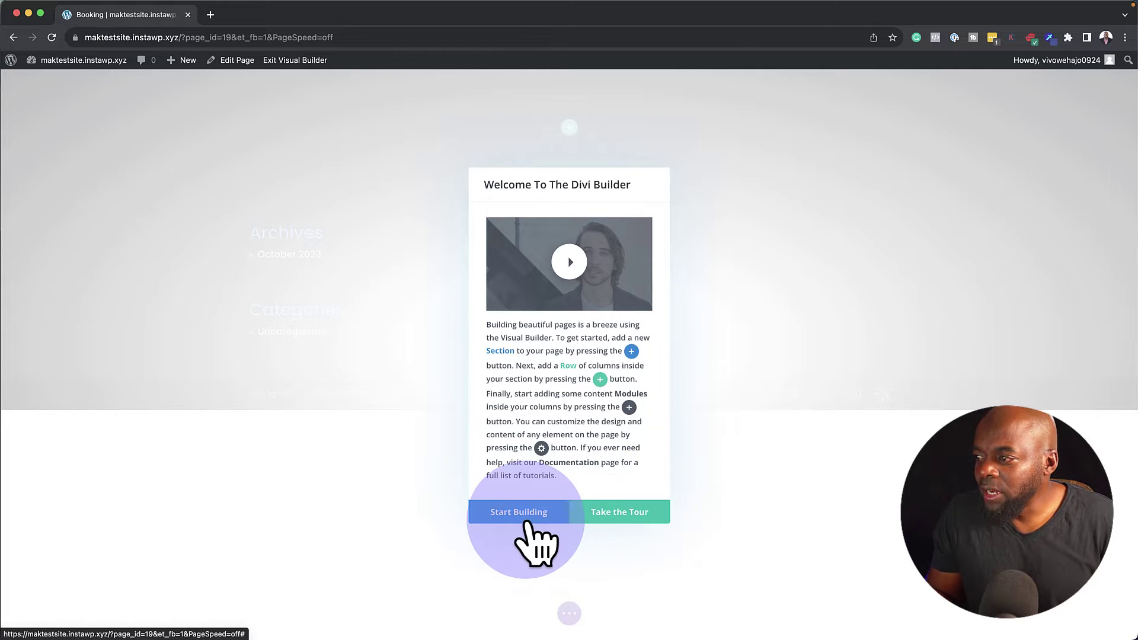
Start building with a premade layout, filtering the layout library to Fashion & Beauty.
{"action": "left_click", "coordinate": [525, 512]}
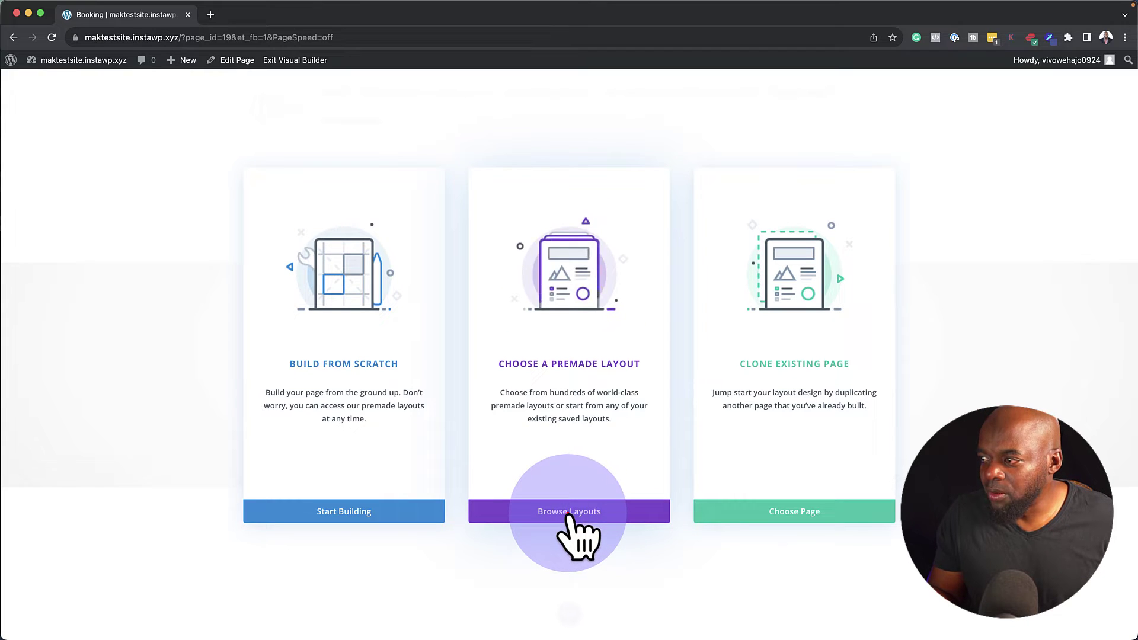
{"action": "left_click", "coordinate": [565, 513]}
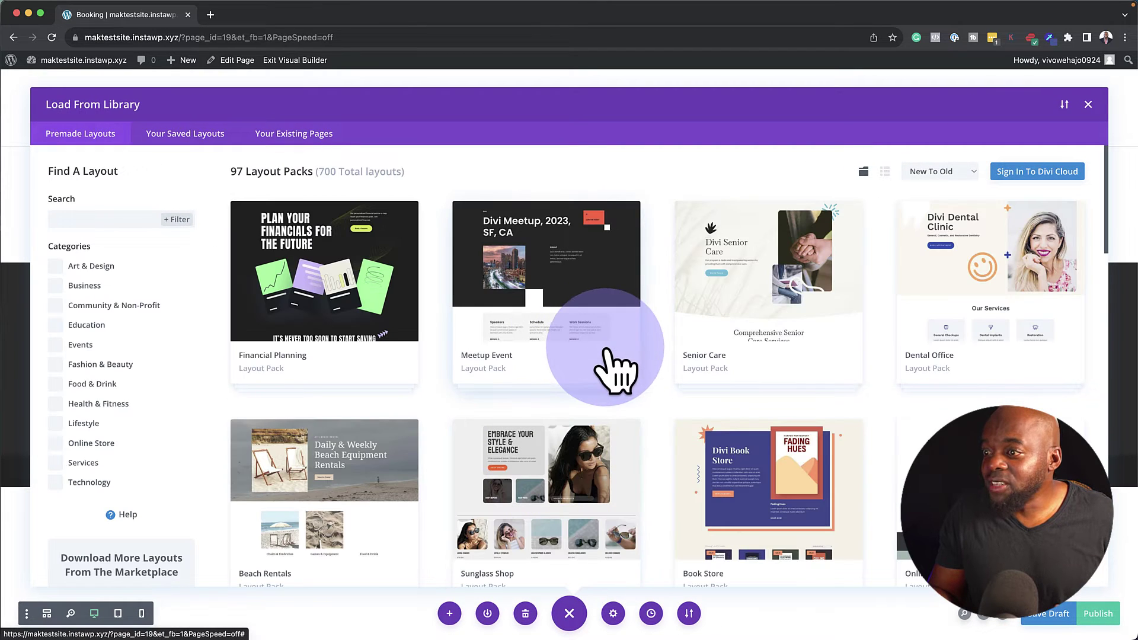
{"action": "scroll", "coordinate": [602, 367], "scroll_direction": "down", "scroll_amount": 2}
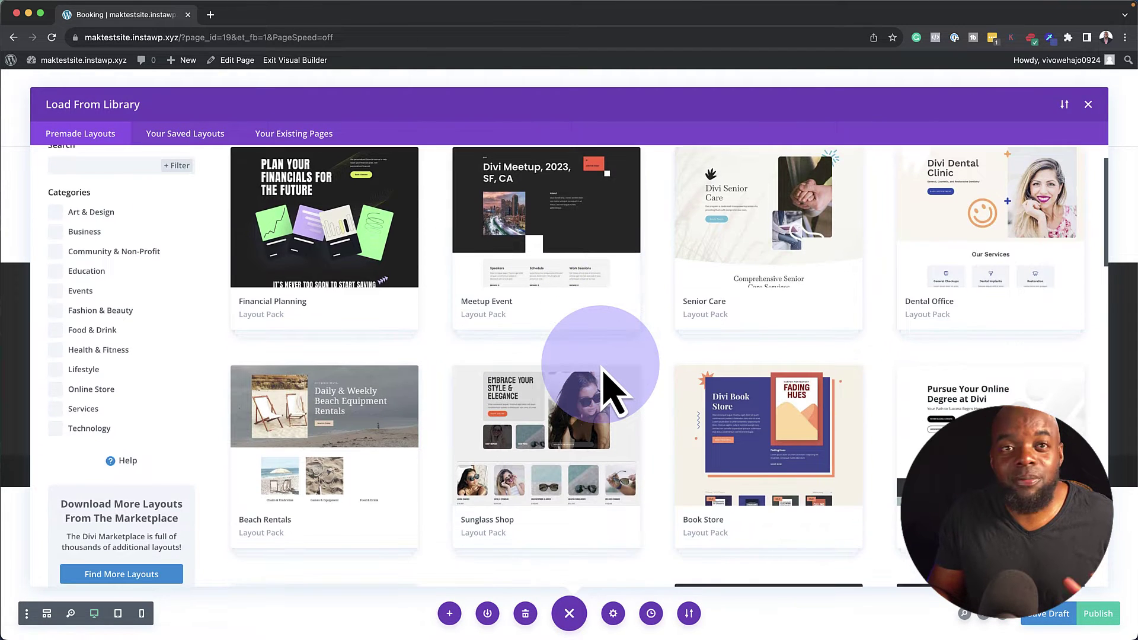
{"action": "scroll", "coordinate": [603, 370], "scroll_direction": "down", "scroll_amount": 1}
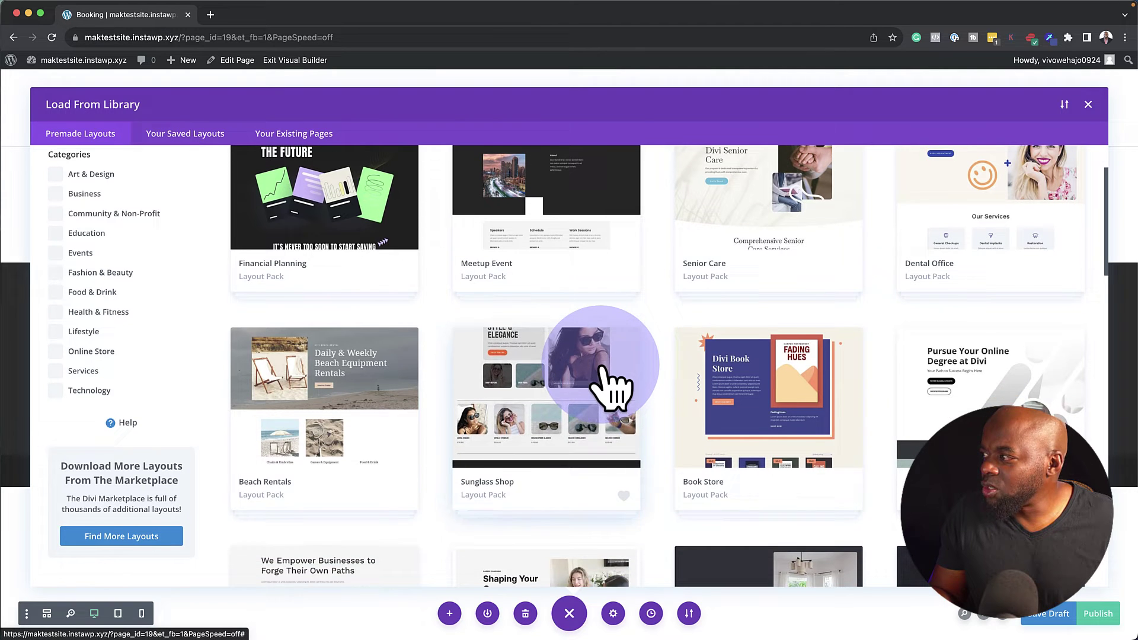
{"action": "scroll", "coordinate": [603, 370], "scroll_direction": "up", "scroll_amount": 3}
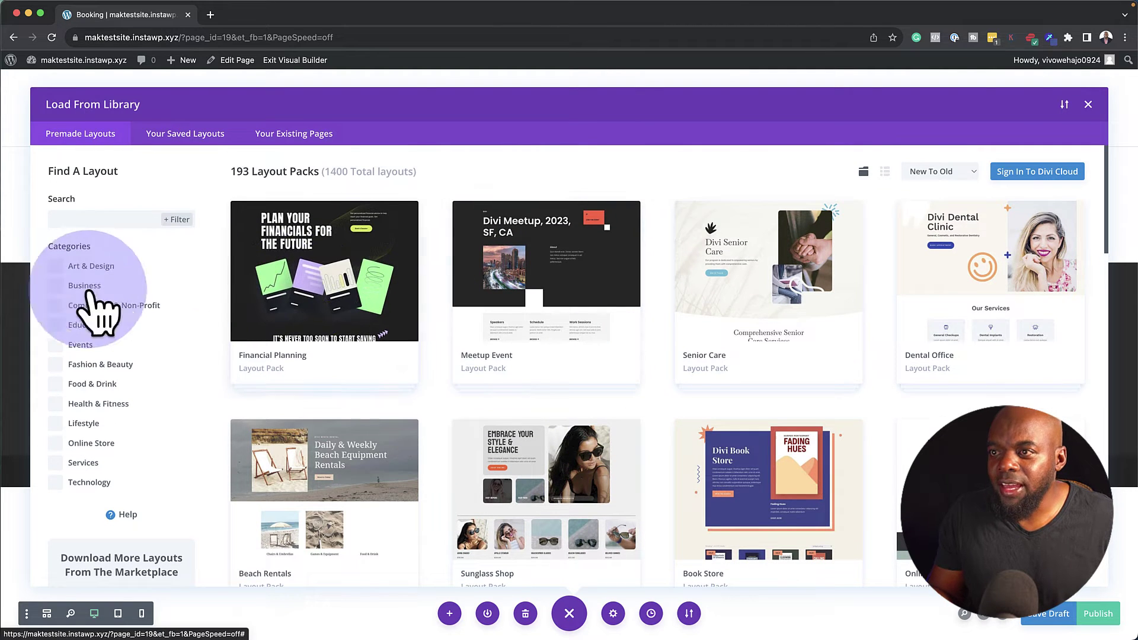
{"action": "left_click", "coordinate": [57, 365]}
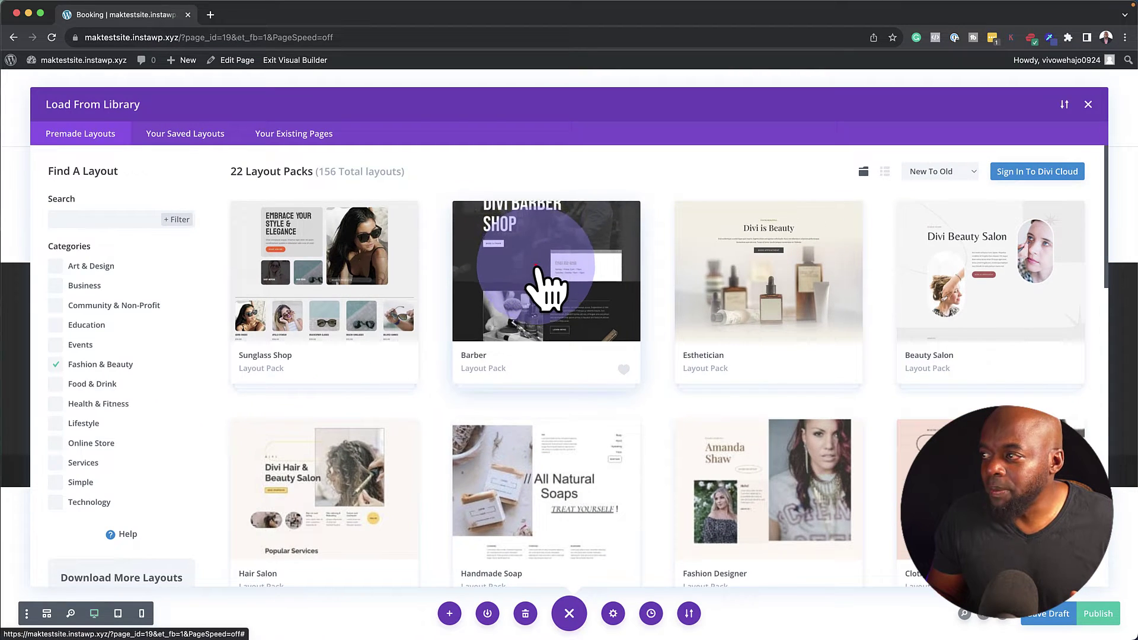
Import the Barber Landing Page layout together with its design presets.
{"action": "left_click", "coordinate": [409, 165]}
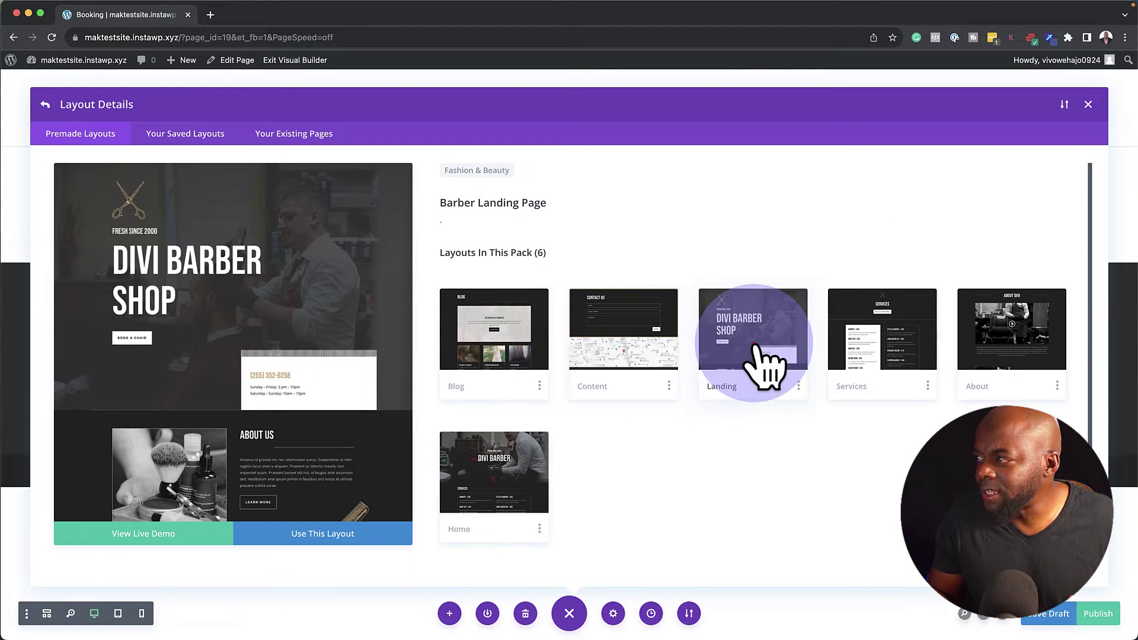
{"action": "left_click", "coordinate": [327, 535]}
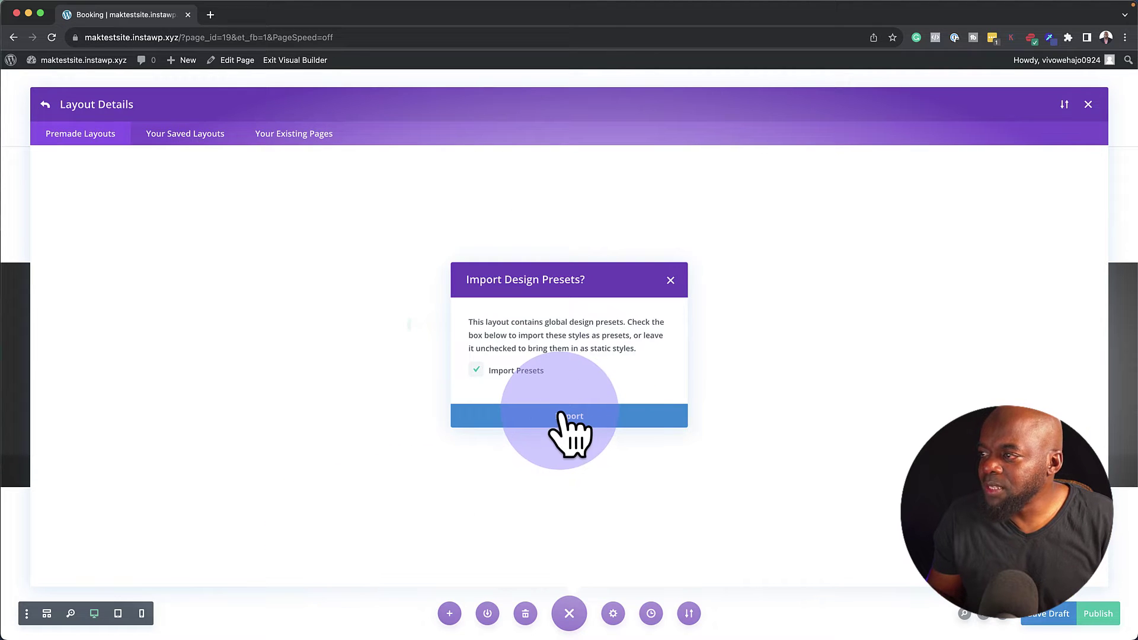
{"action": "left_click", "coordinate": [566, 417]}
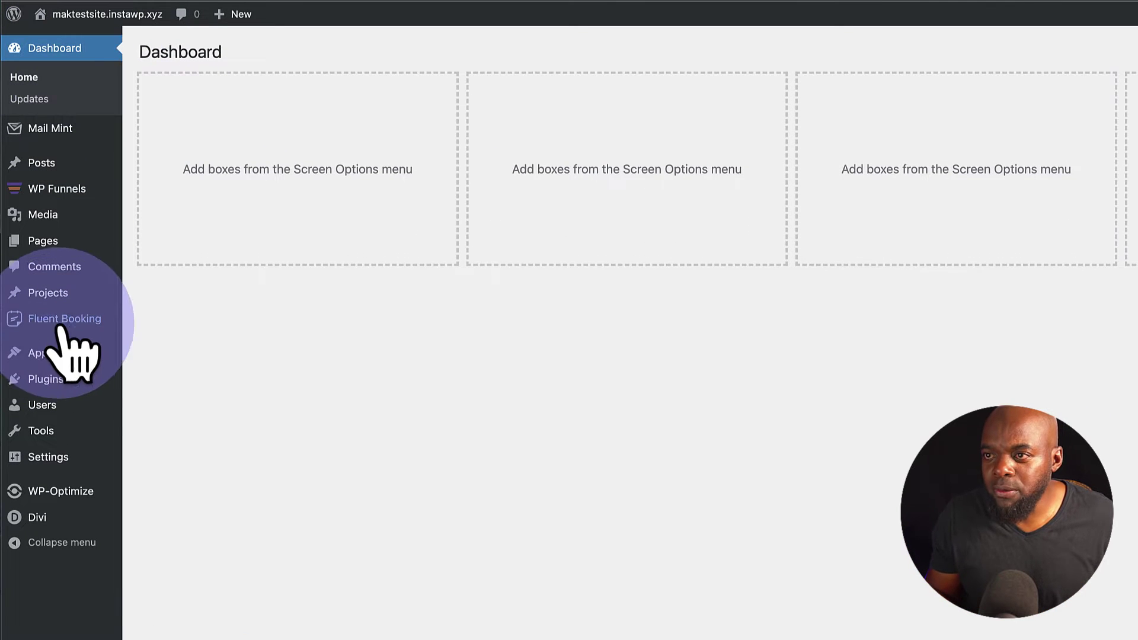
Add a new calendar host in Fluent Booking Calendars, selecting the site admin user.
{"action": "mouse_move", "coordinate": [83, 325]}
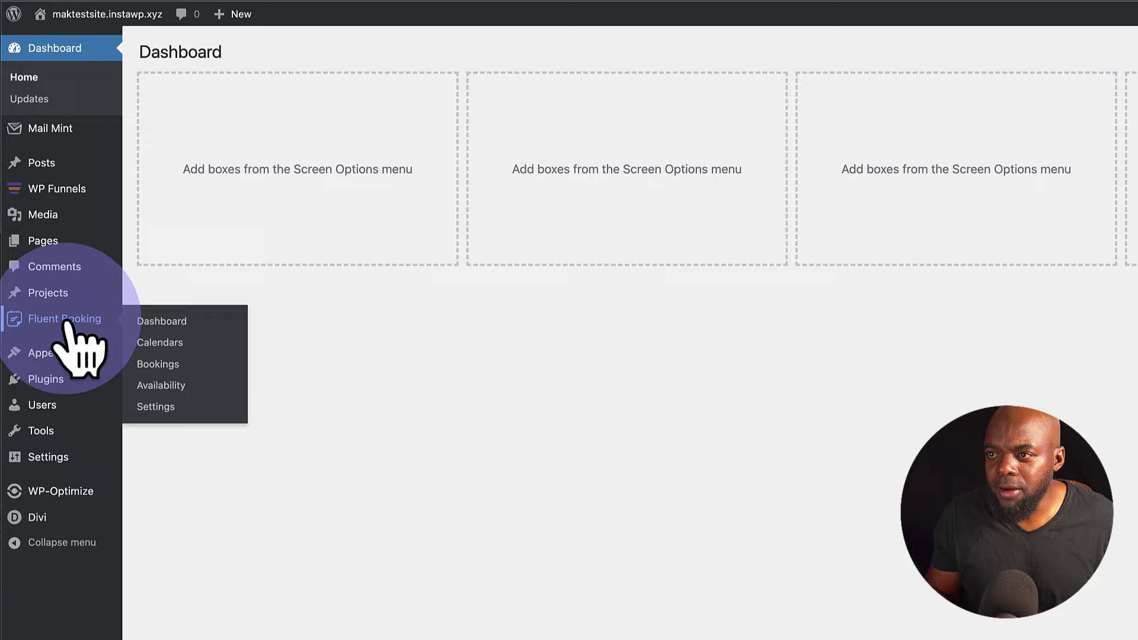
{"action": "left_click", "coordinate": [178, 346]}
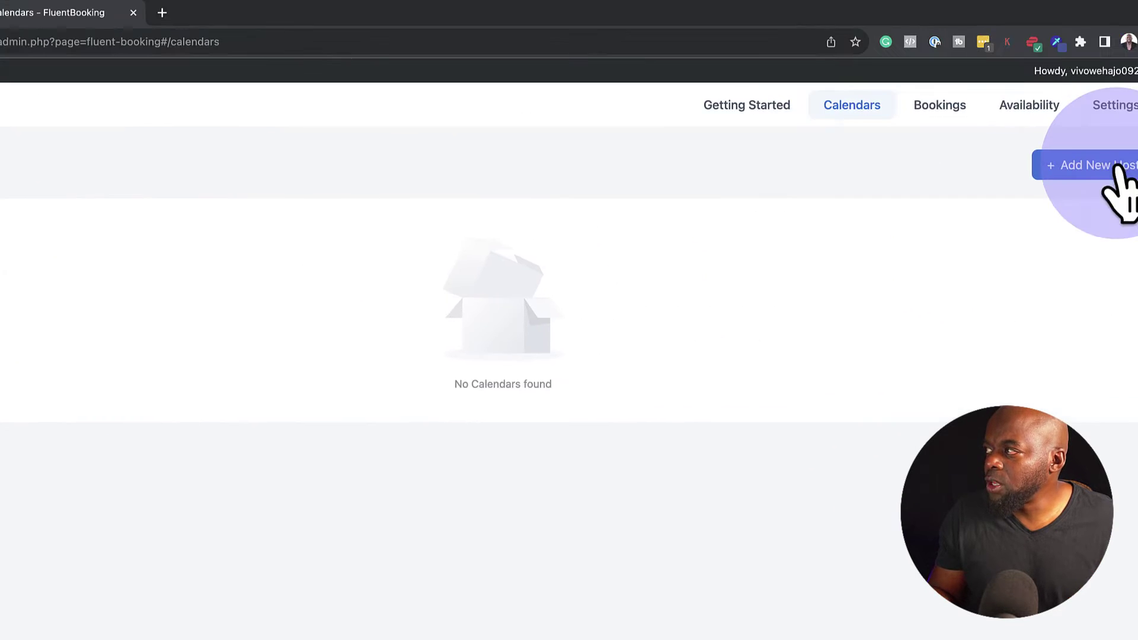
{"action": "left_click", "coordinate": [1063, 171]}
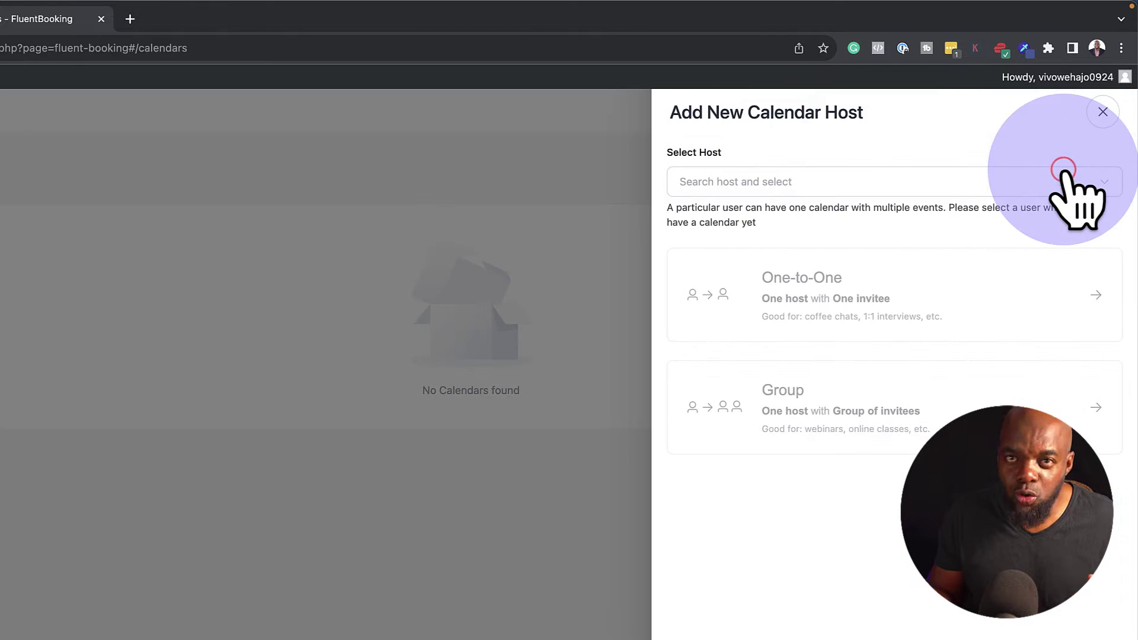
{"action": "left_click", "coordinate": [787, 181]}
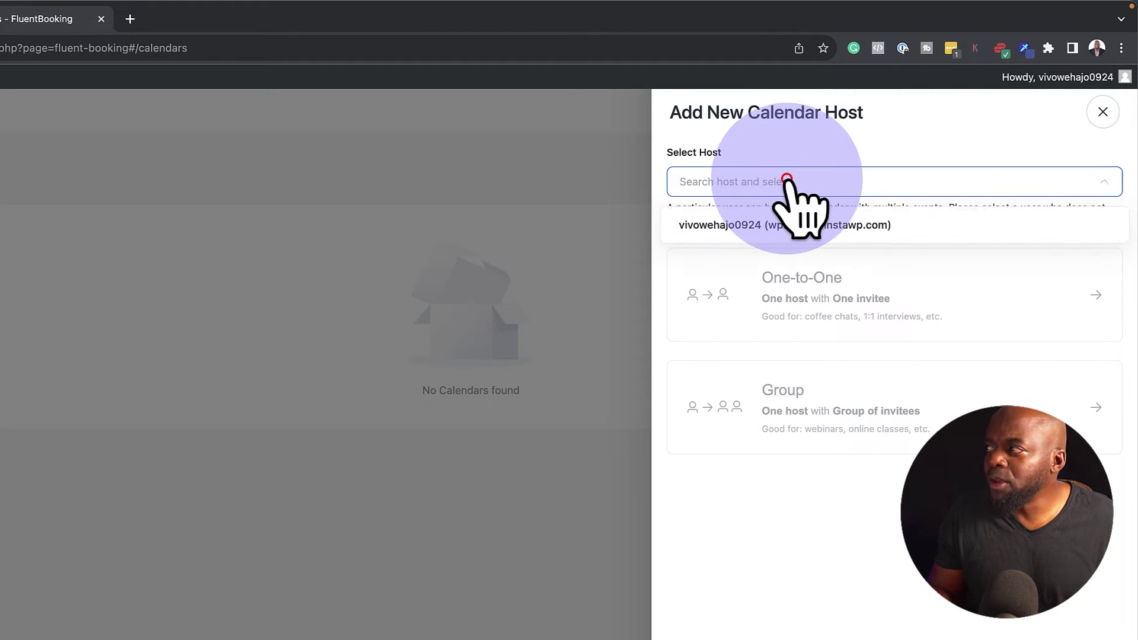
{"action": "left_click", "coordinate": [745, 229]}
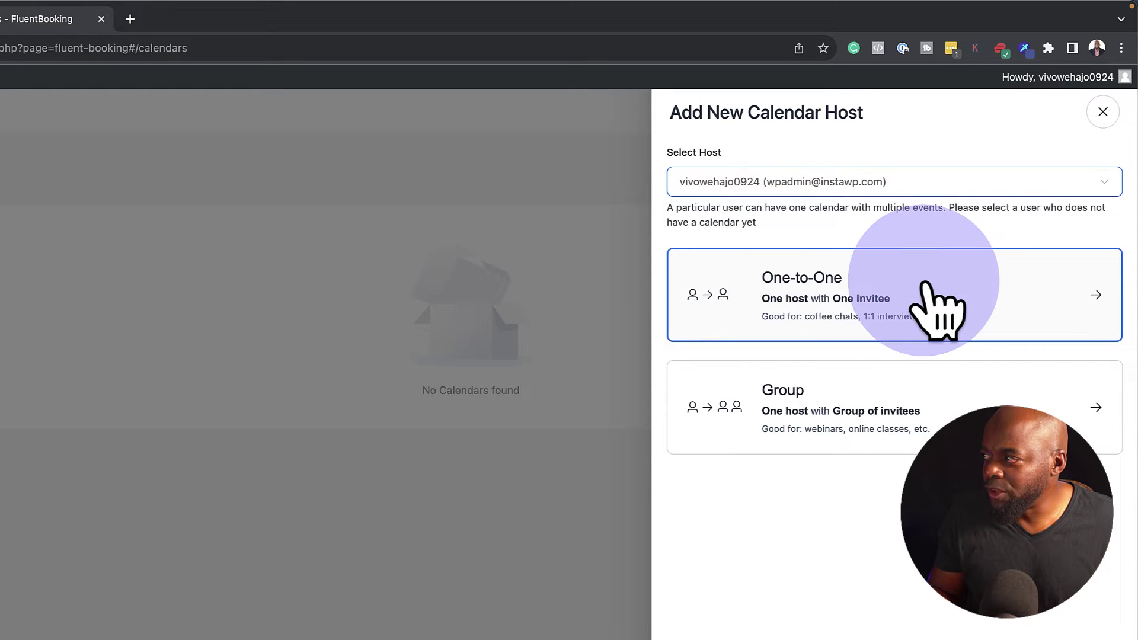
Create a one-to-one booking named 'Hair Cut / Style' lasting 60 minutes.
{"action": "left_click", "coordinate": [812, 261]}
{"action": "type", "text": "Hair"}
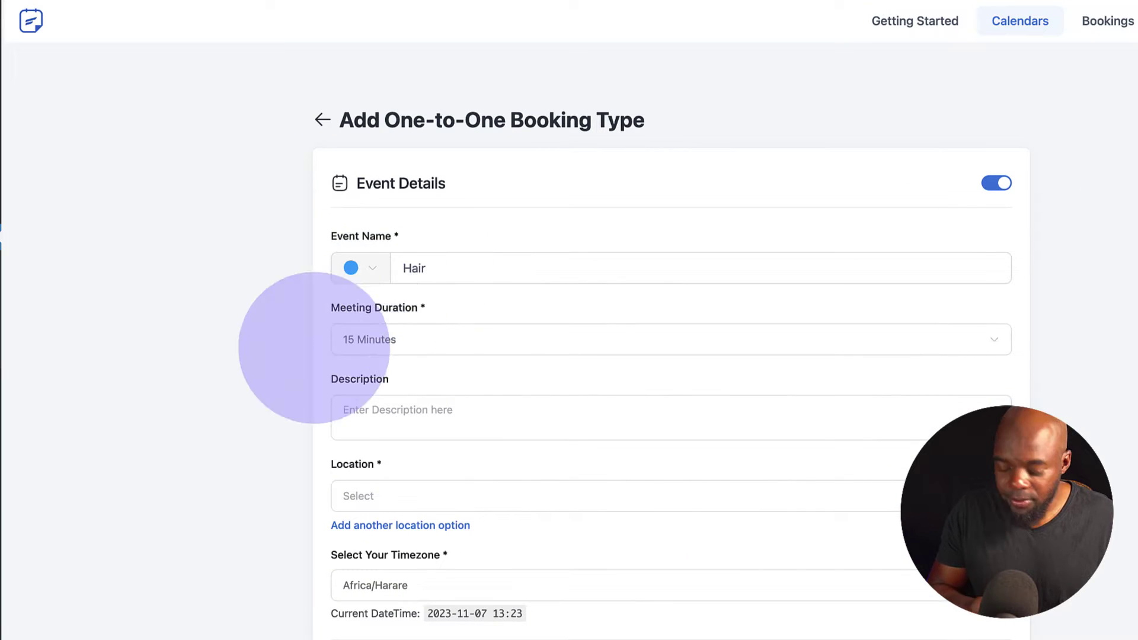
{"action": "type", "text": " Cut / Style"}
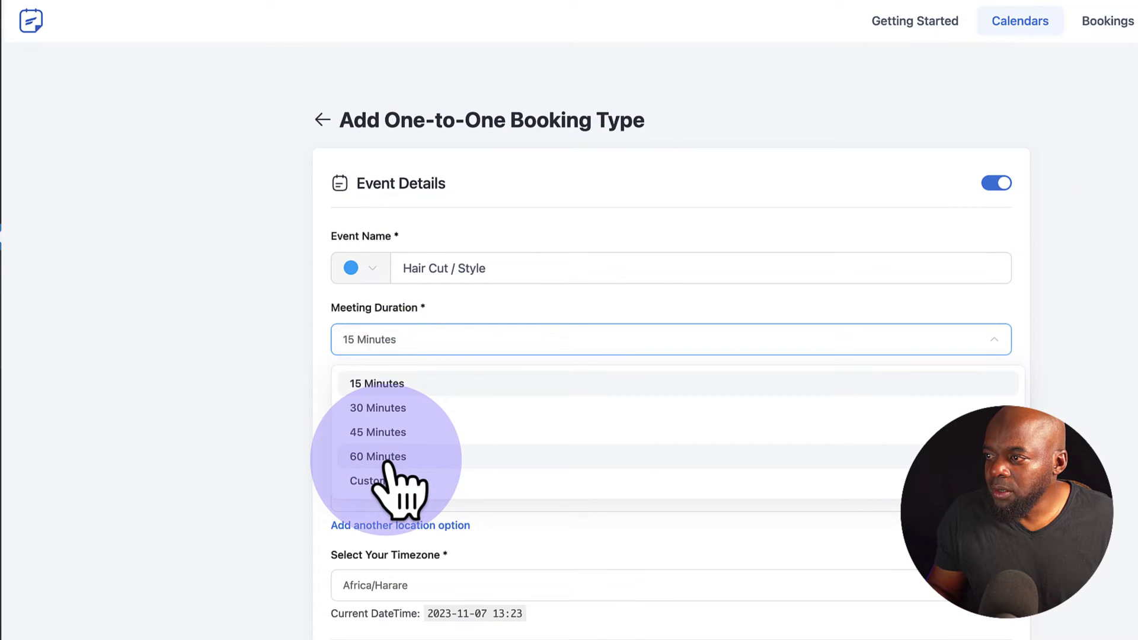
{"action": "left_click", "coordinate": [386, 460]}
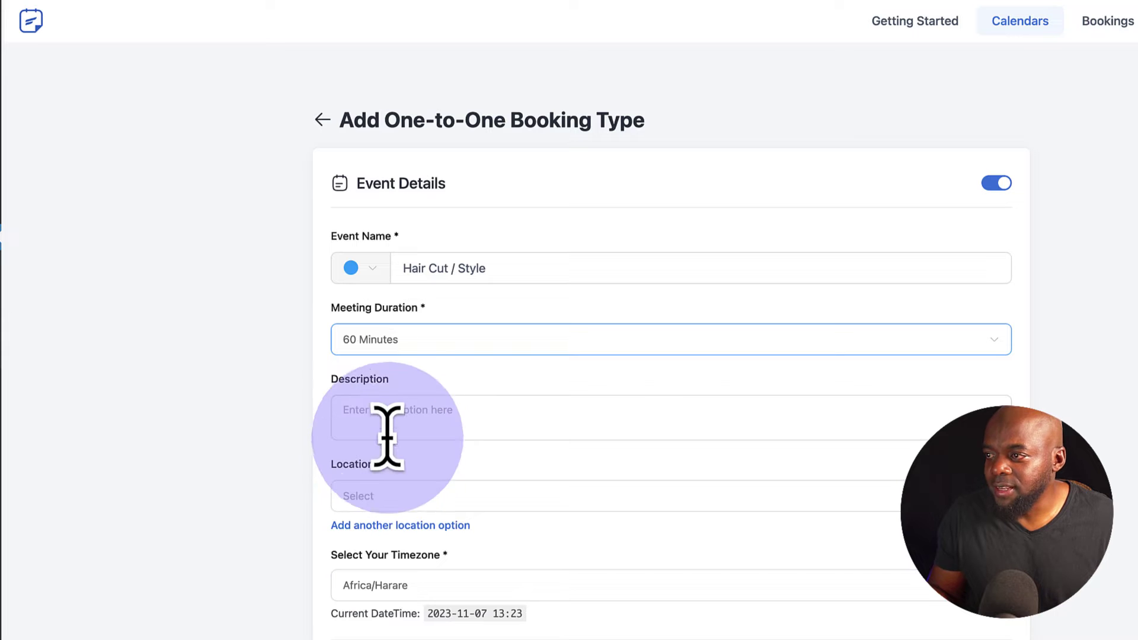
{"action": "left_click", "coordinate": [398, 409]}
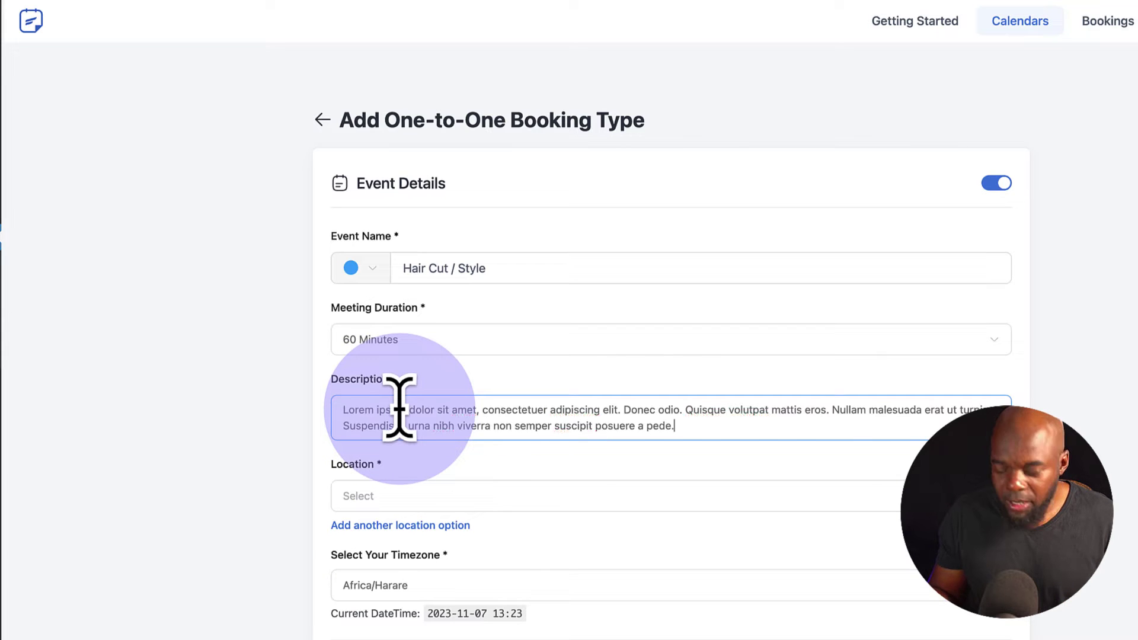
Set location to attendee address, timezone Africa/Harare, and hours Monday–Thursday 09:00–17:00.
{"action": "left_click", "coordinate": [356, 498]}
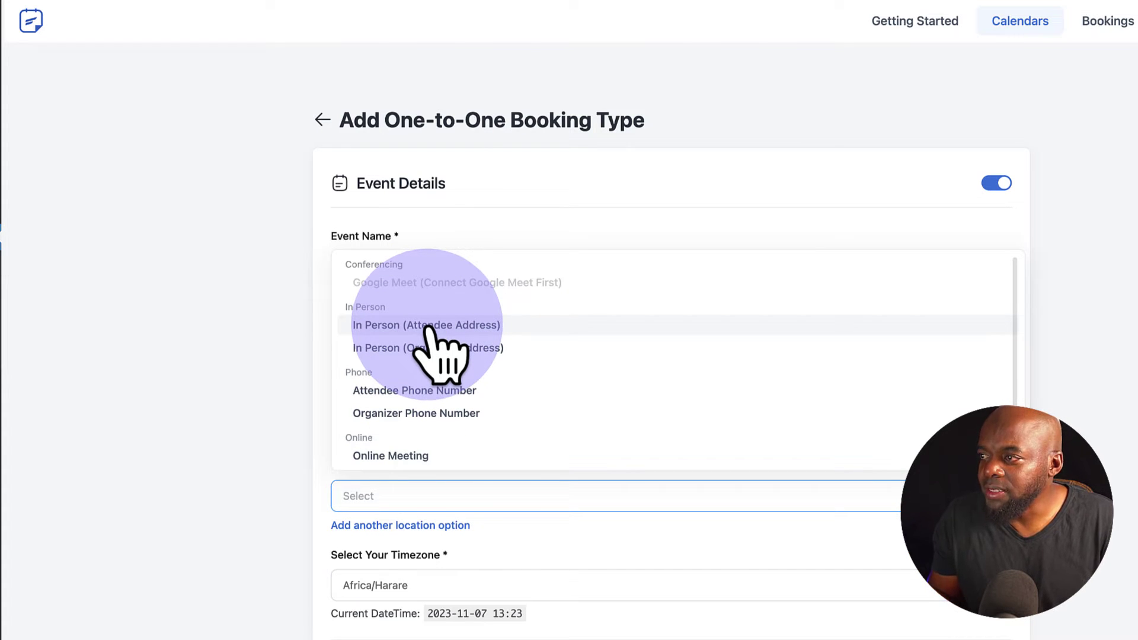
{"action": "left_click", "coordinate": [497, 328]}
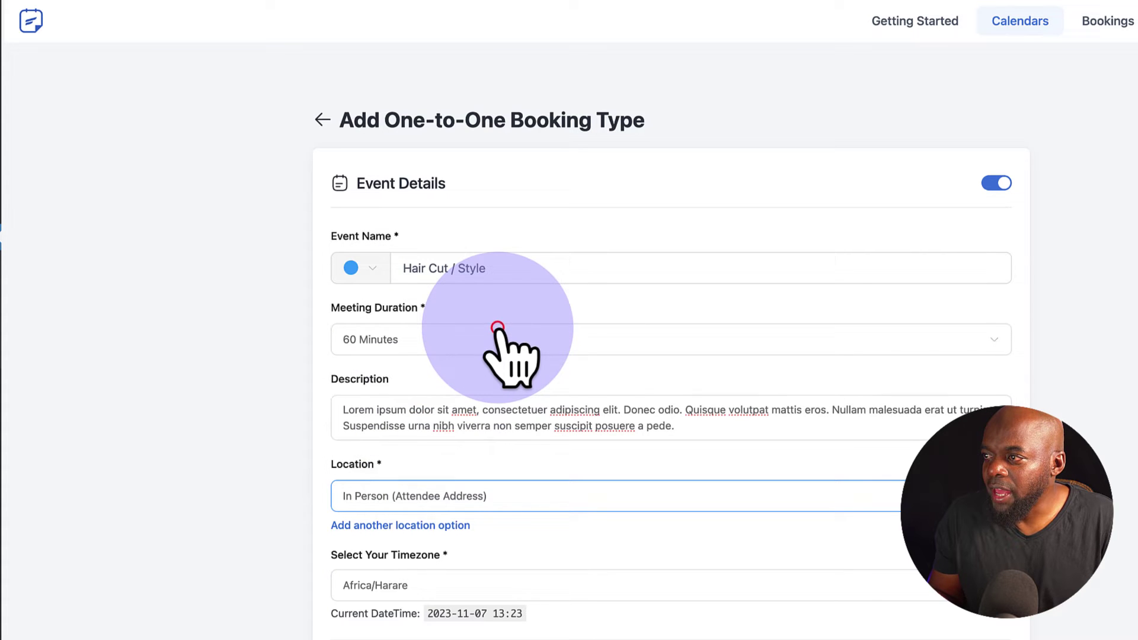
{"action": "left_click", "coordinate": [438, 587]}
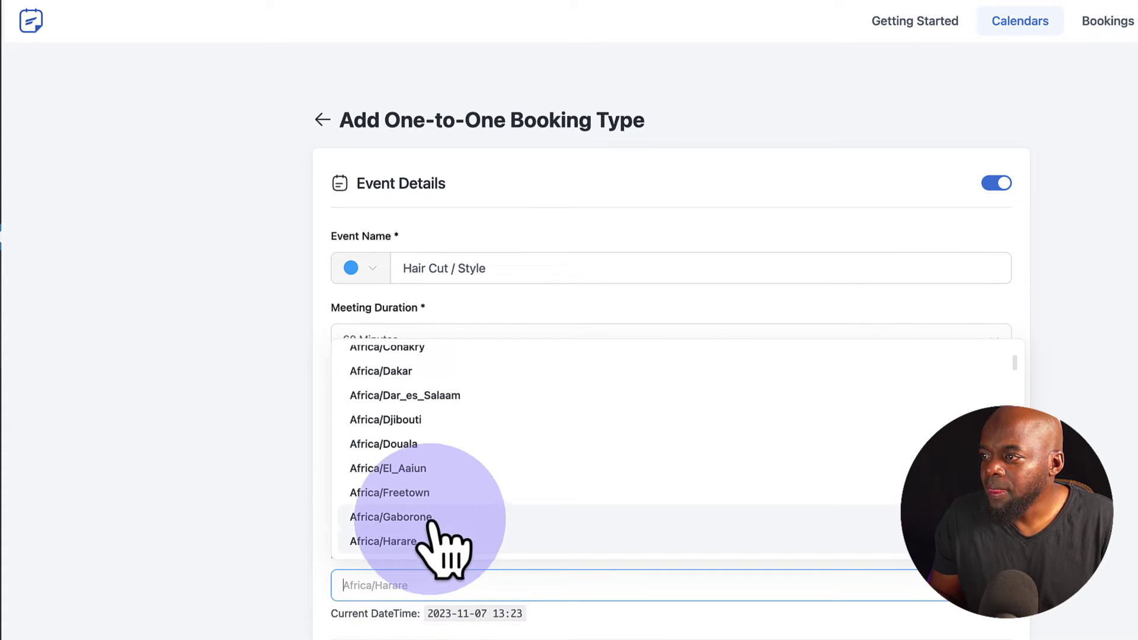
{"action": "left_click", "coordinate": [421, 541]}
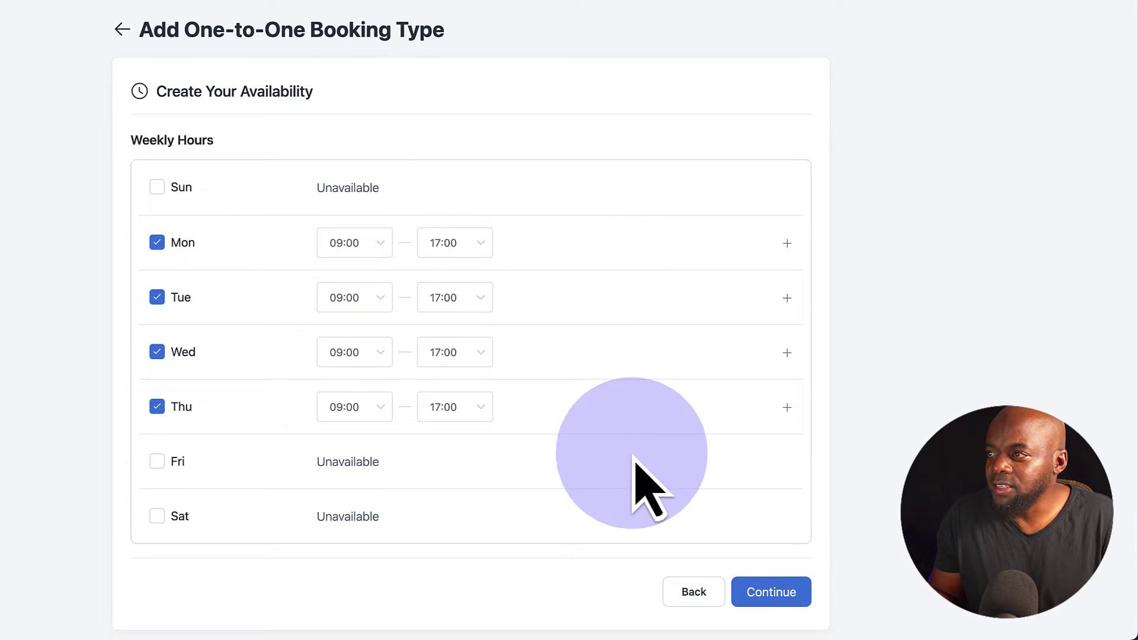
{"action": "left_click", "coordinate": [780, 592]}
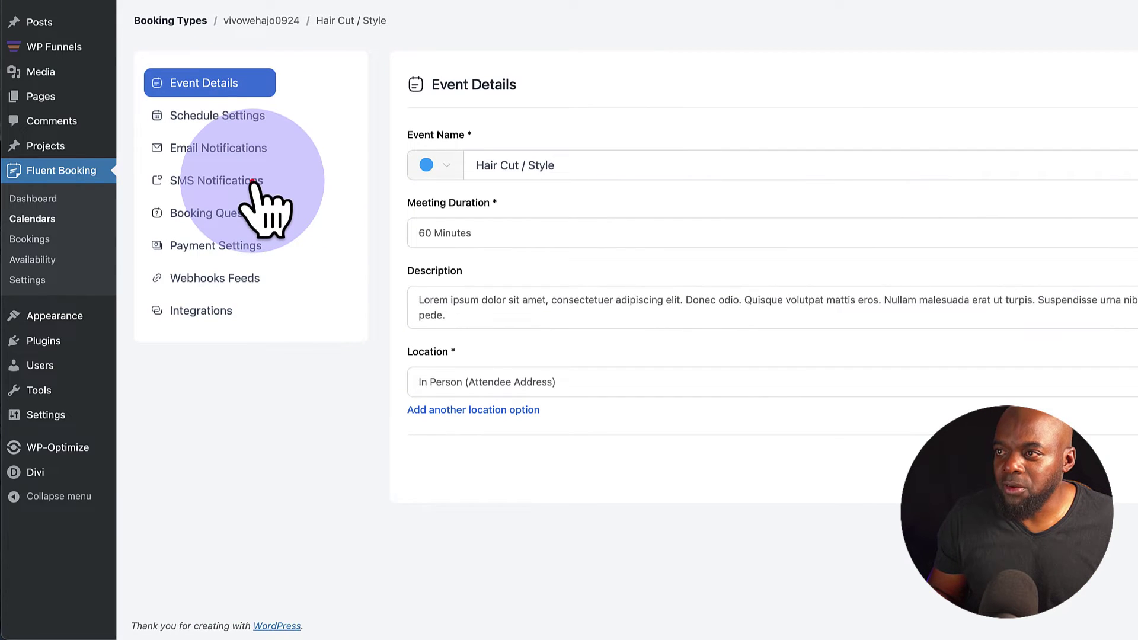
Check the Twilio SMS setup in Global Settings, then return to the event's SMS notification settings.
{"action": "left_click", "coordinate": [253, 181]}
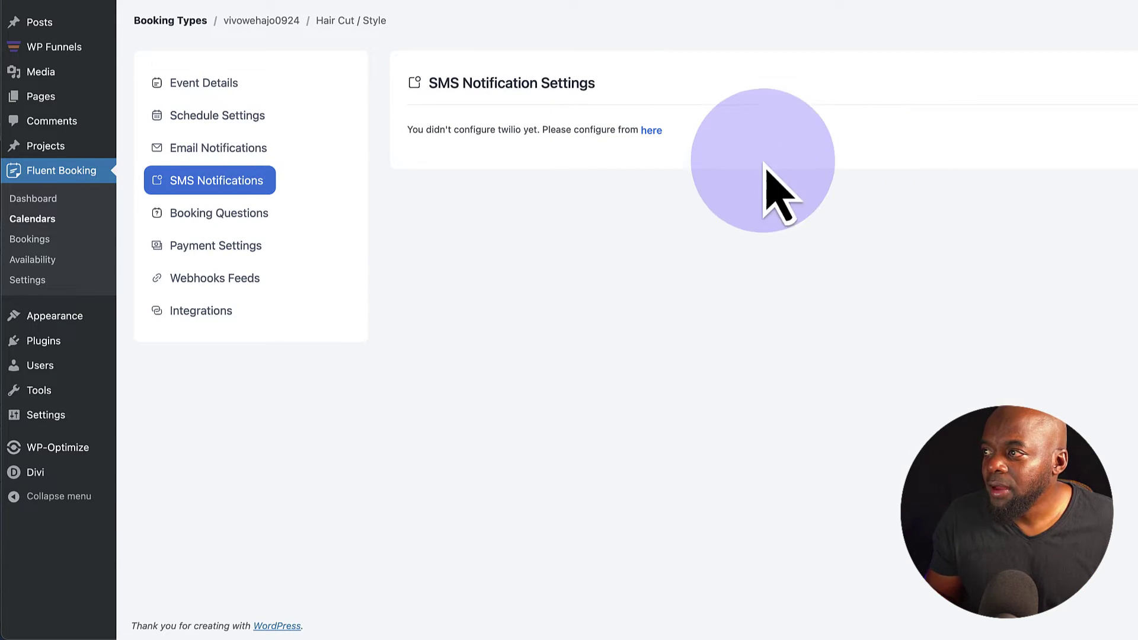
{"action": "left_click", "coordinate": [655, 132]}
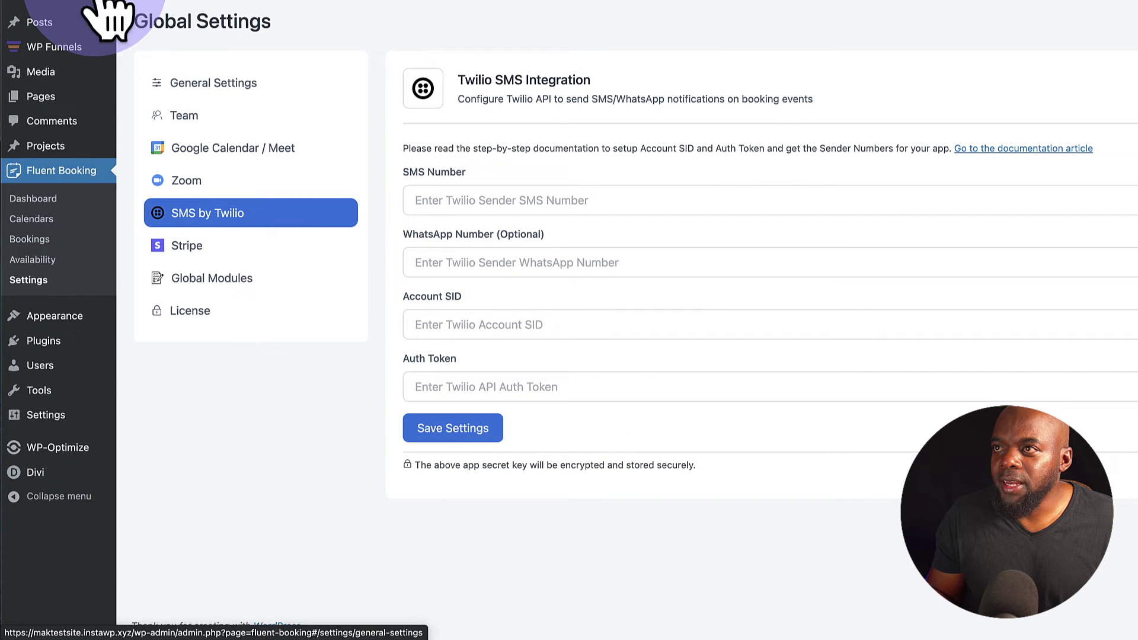
{"action": "key", "text": "alt+Left"}
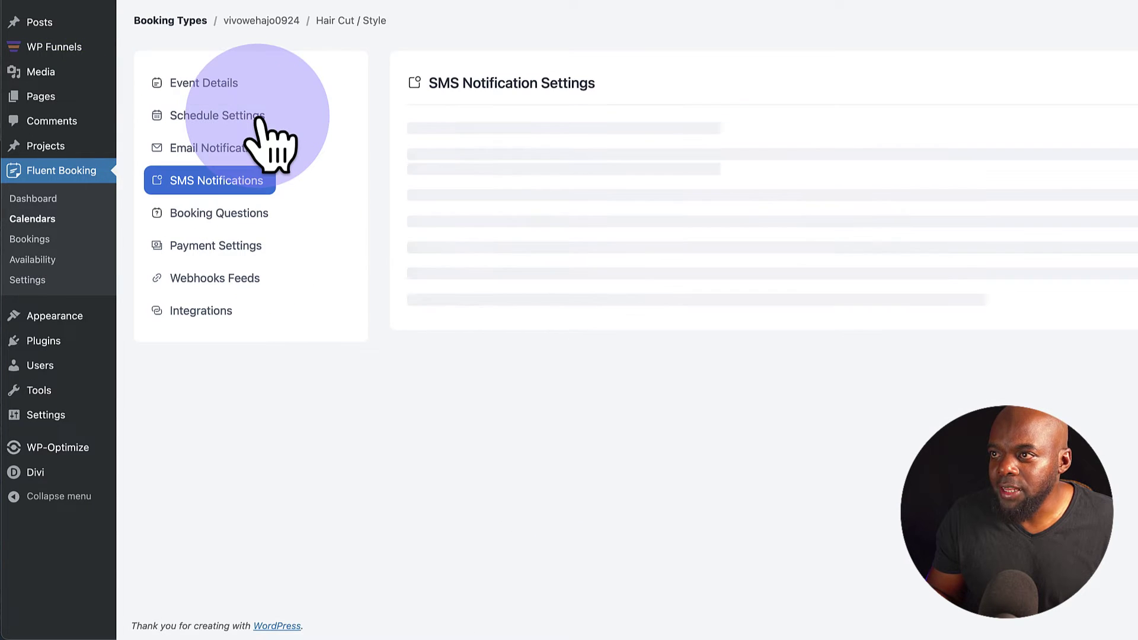
Add a date override in the availability schedule marking 22 November 2023 as unavailable.
{"action": "left_click", "coordinate": [259, 116]}
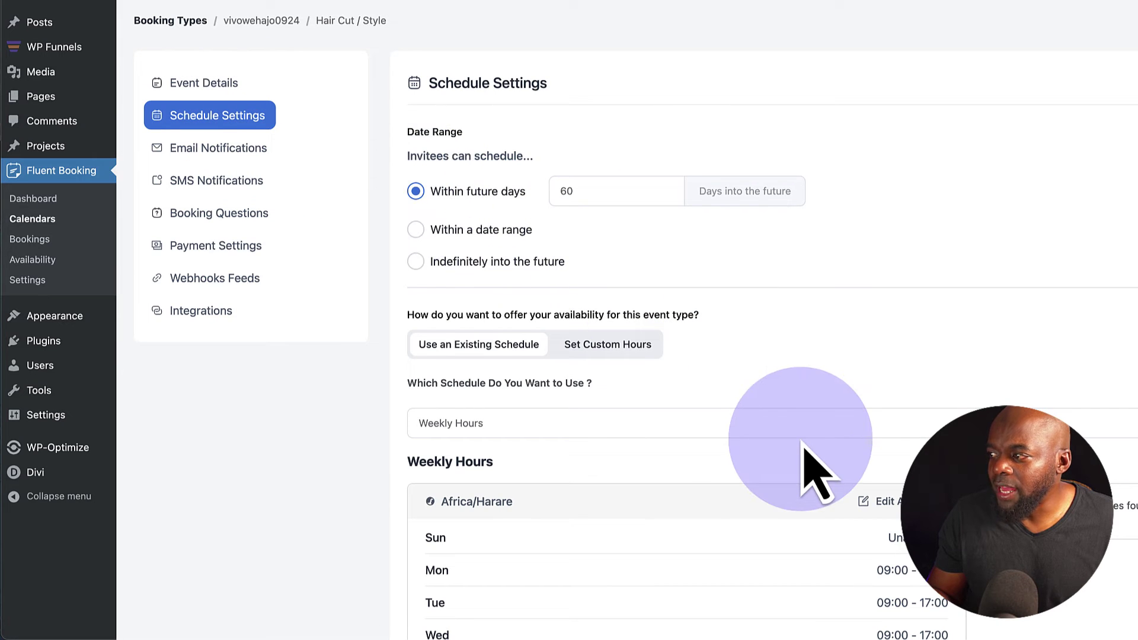
{"action": "scroll", "coordinate": [795, 489], "scroll_direction": "down", "scroll_amount": 1}
{"action": "scroll", "coordinate": [800, 492], "scroll_direction": "down", "scroll_amount": 3}
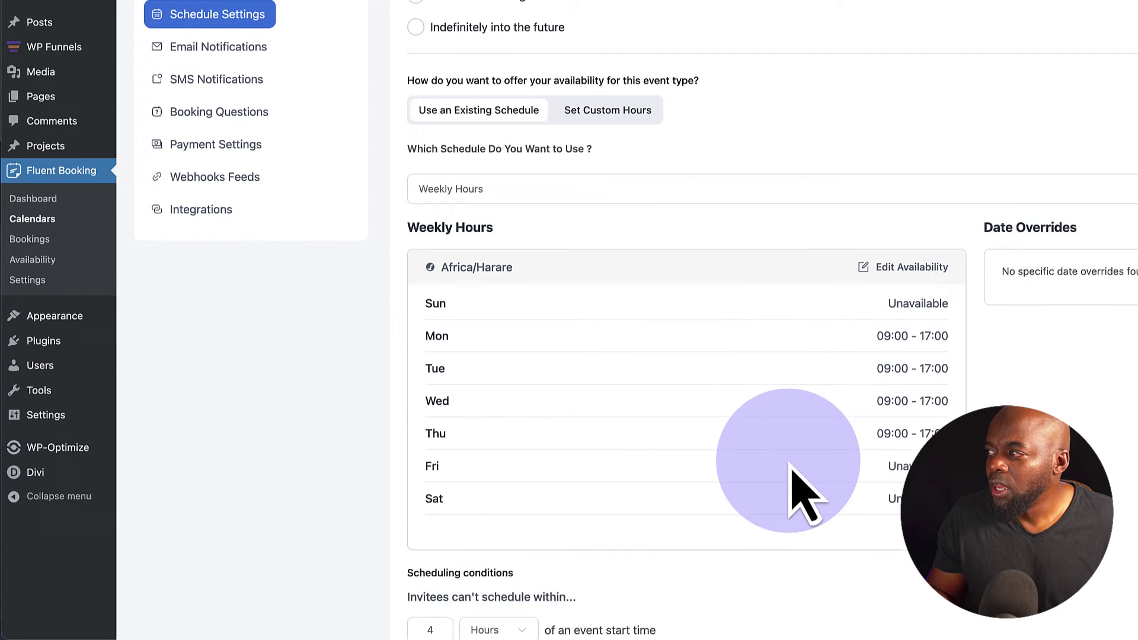
{"action": "scroll", "coordinate": [793, 466], "scroll_direction": "down", "scroll_amount": 1}
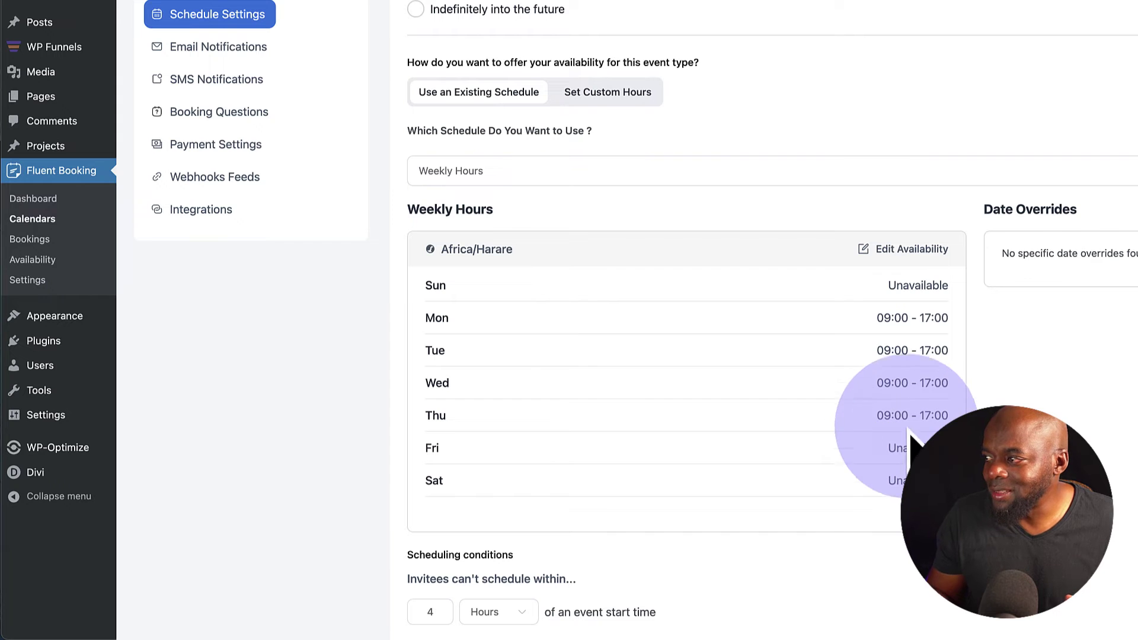
{"action": "left_click", "coordinate": [900, 250]}
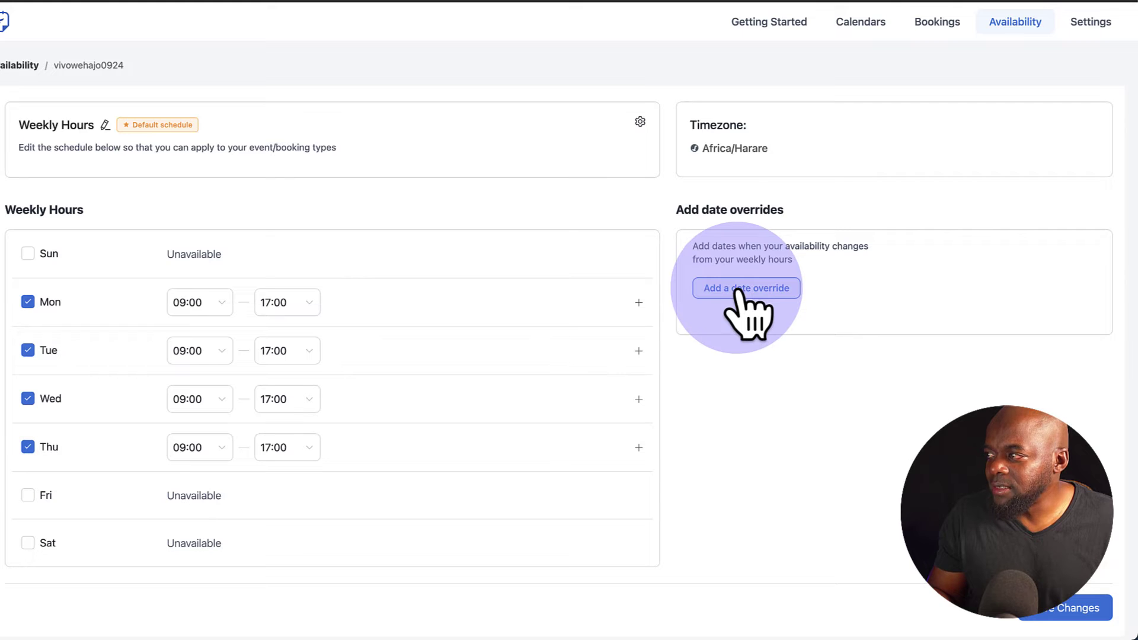
{"action": "left_click", "coordinate": [738, 289]}
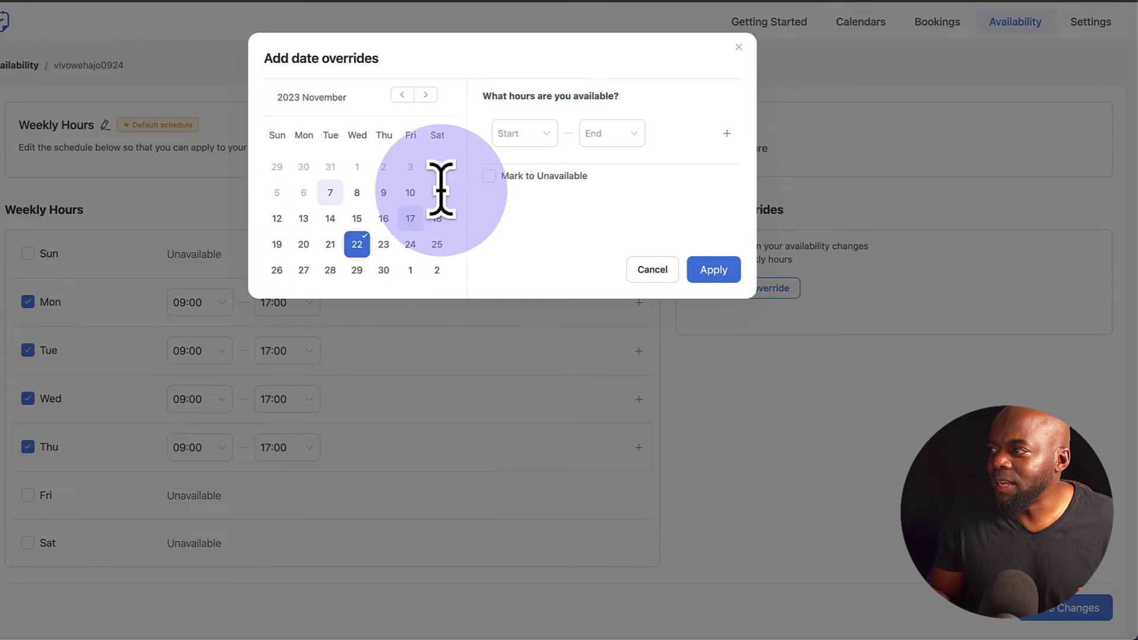
{"action": "left_click", "coordinate": [490, 176]}
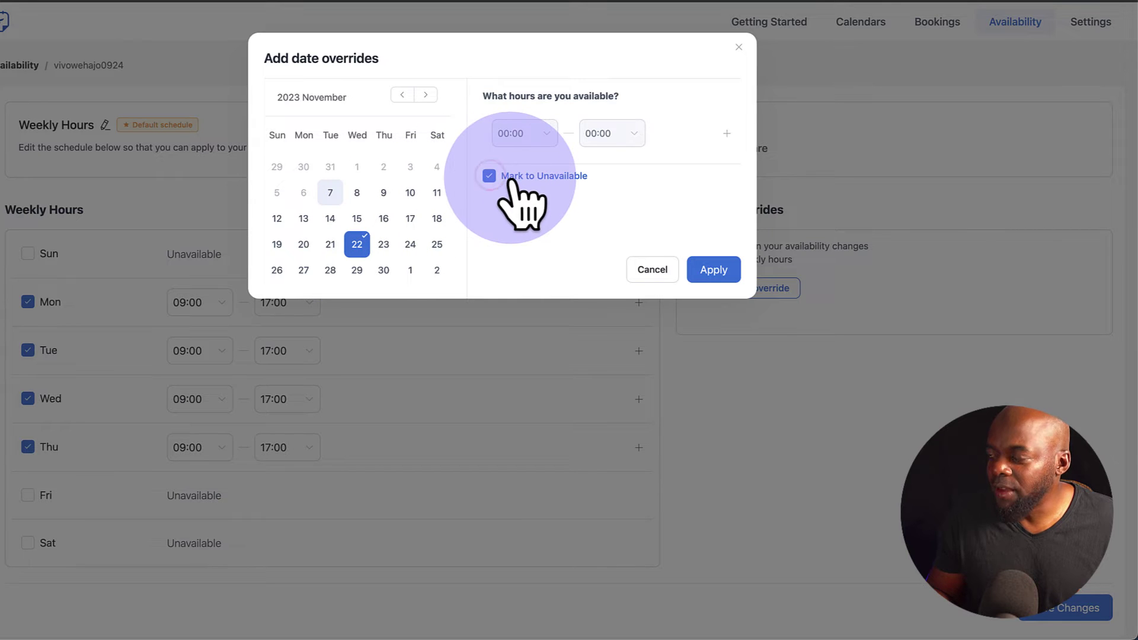
{"action": "left_click", "coordinate": [714, 271]}
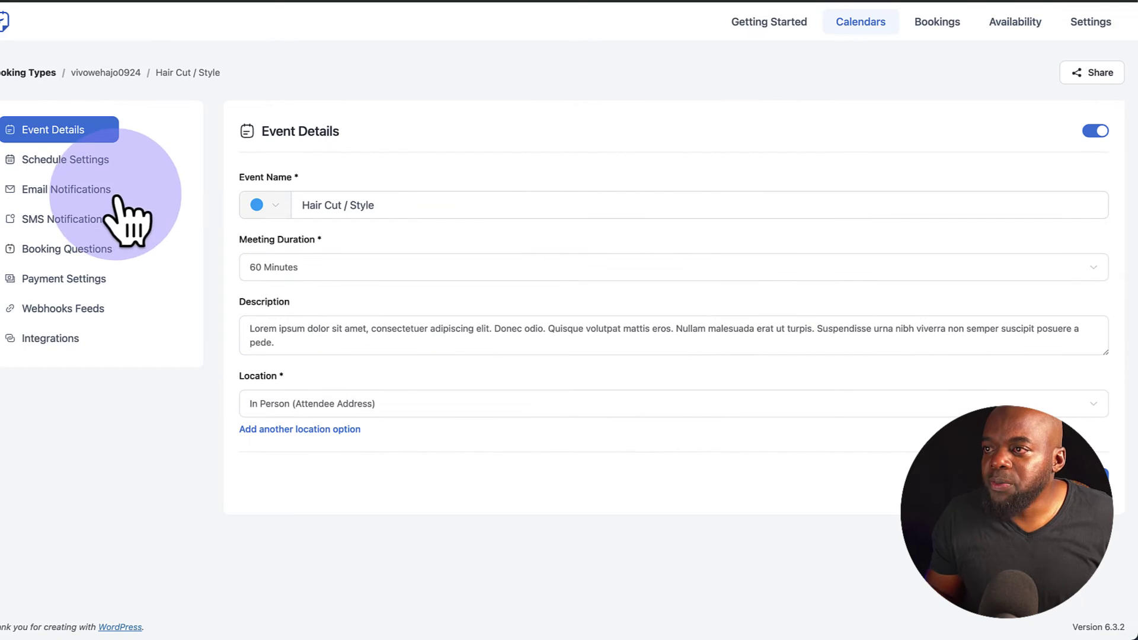
Review the event's email notifications, then open its payment settings.
{"action": "left_click", "coordinate": [105, 188]}
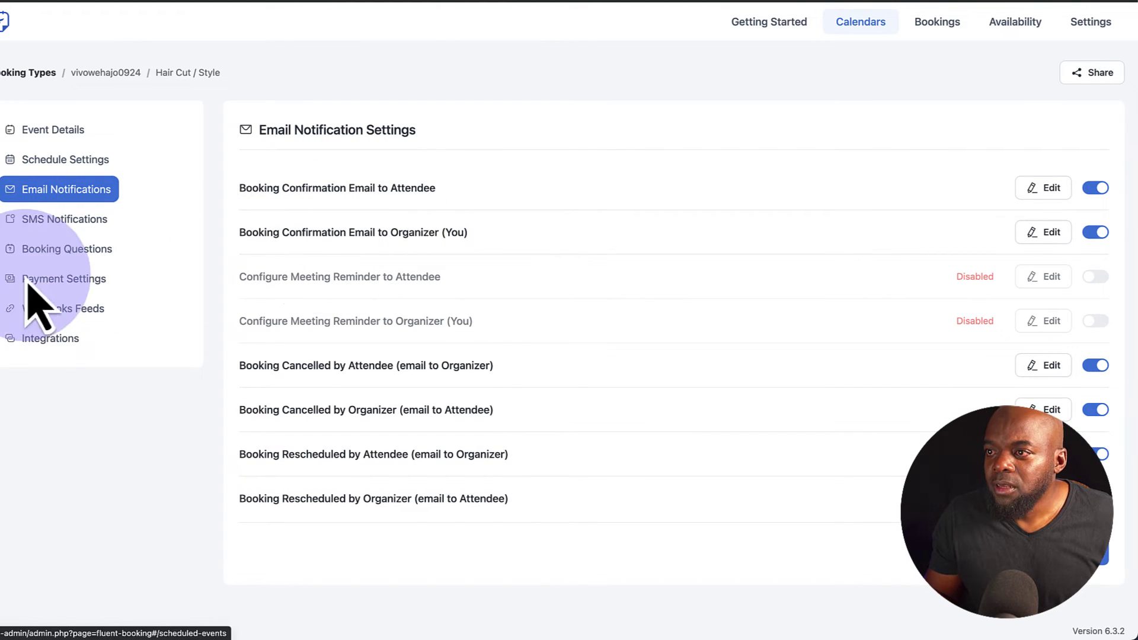
{"action": "left_click", "coordinate": [96, 278]}
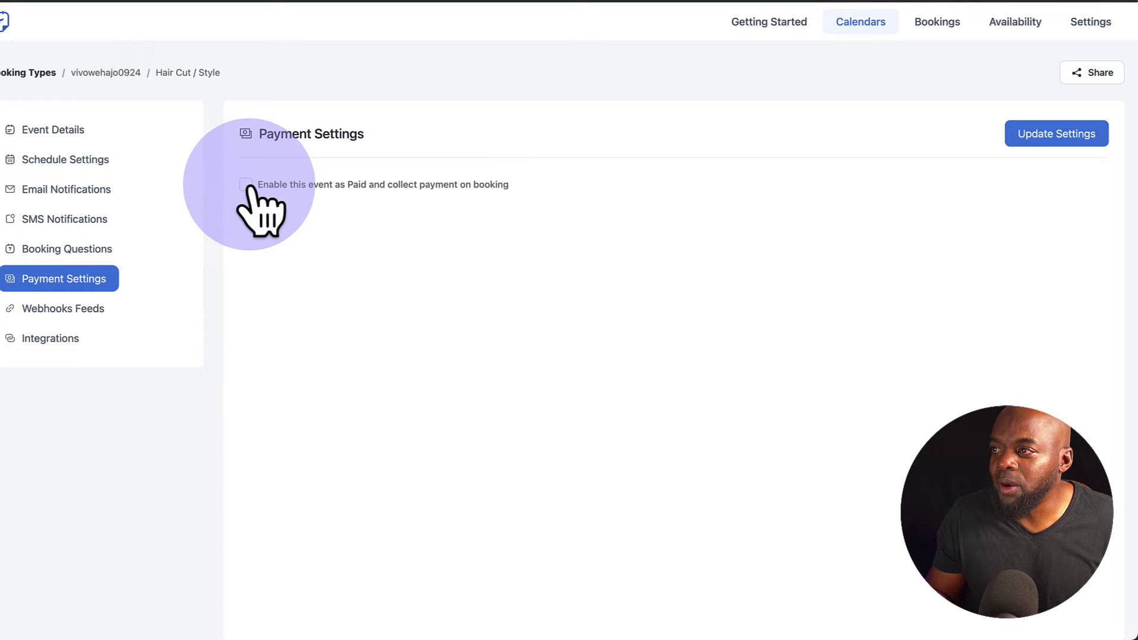
Enable paid booking for Hair Cut / Style with a $10 booking fee.
{"action": "left_click", "coordinate": [247, 185]}
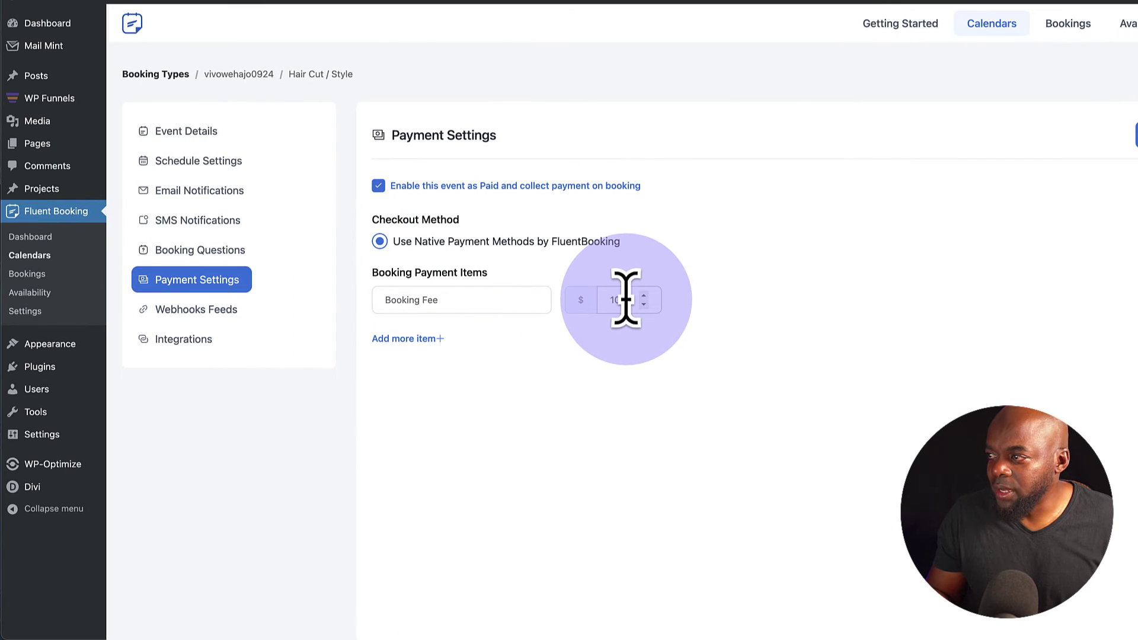
{"action": "double_click", "coordinate": [626, 300]}
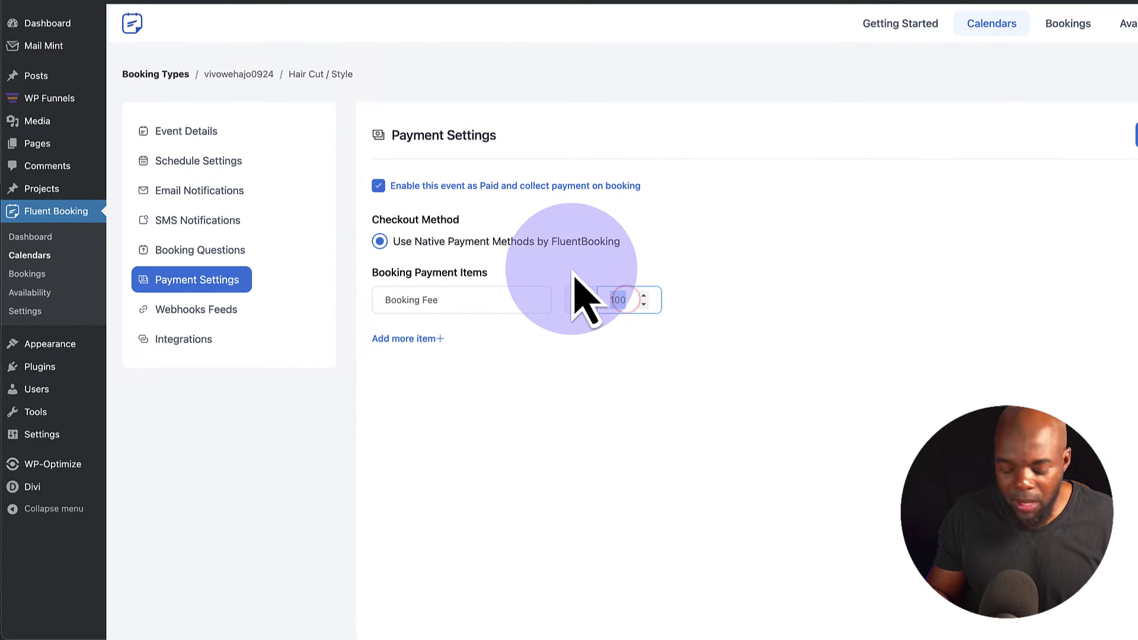
{"action": "left_click", "coordinate": [462, 299]}
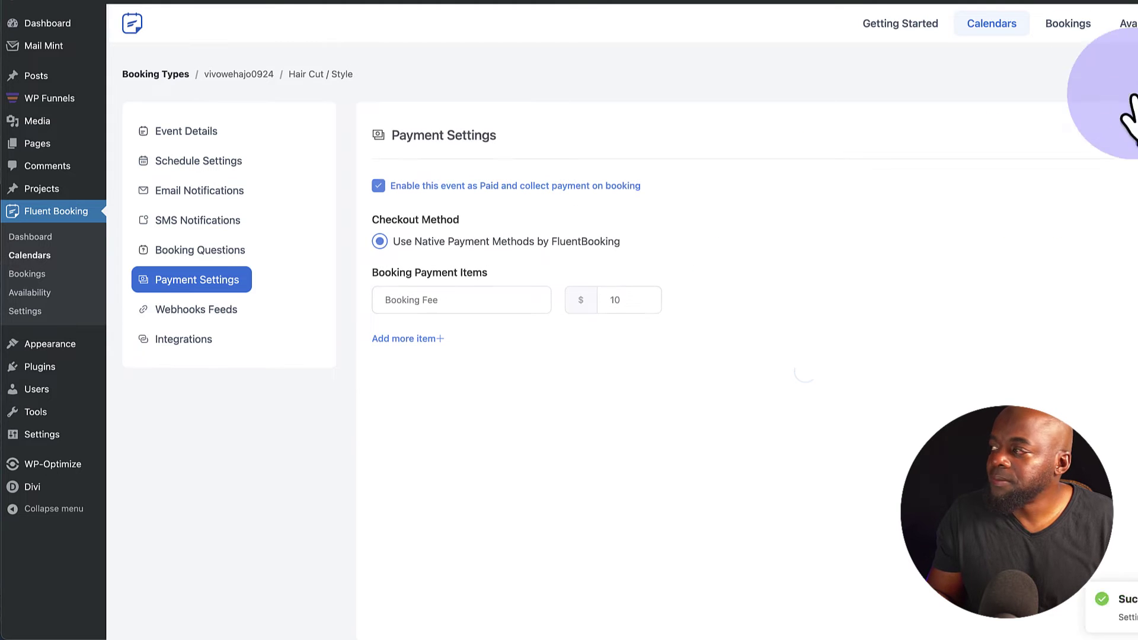
{"action": "left_click", "coordinate": [1010, 25]}
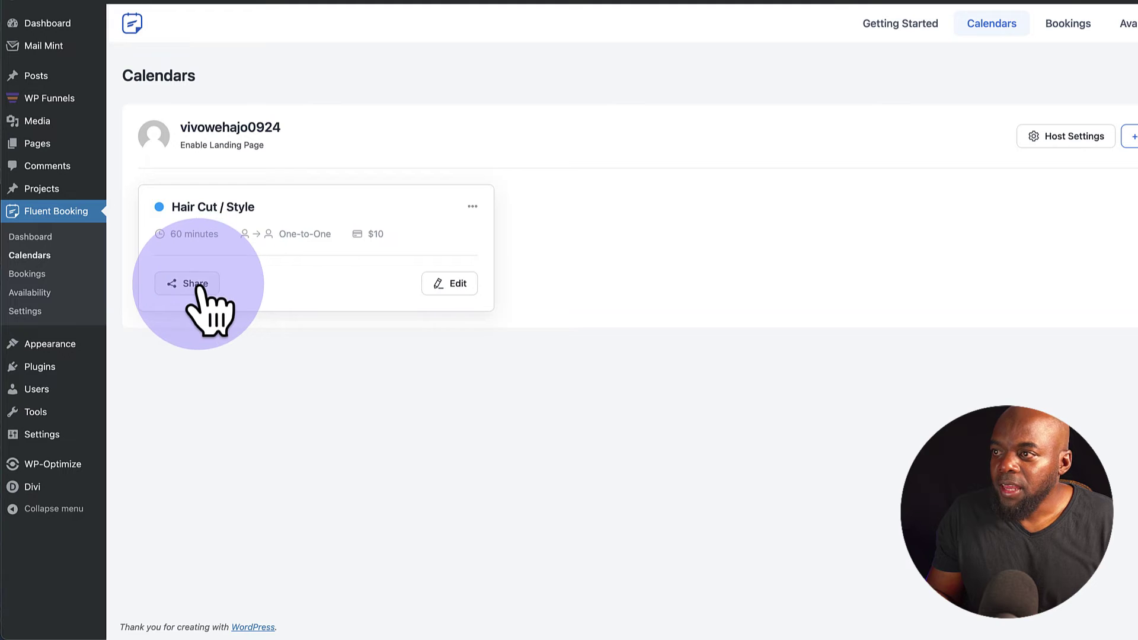
Copy the [fluent_booking id="1"] shortcode from the Hair Cut / Style card's Share options.
{"action": "left_click", "coordinate": [198, 284]}
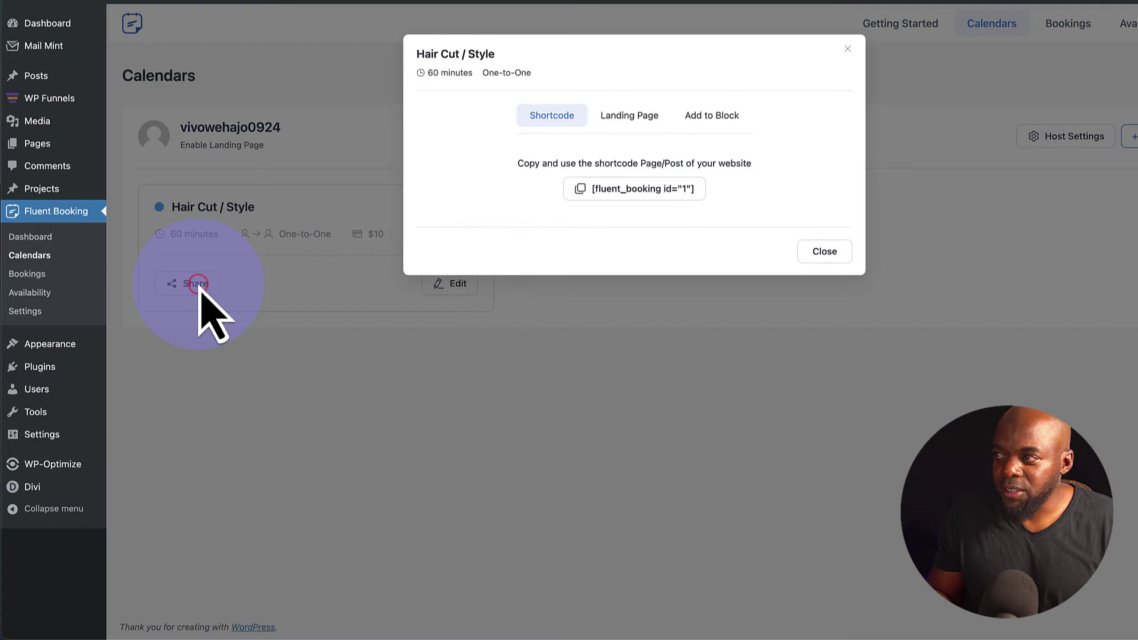
{"action": "left_click", "coordinate": [623, 190]}
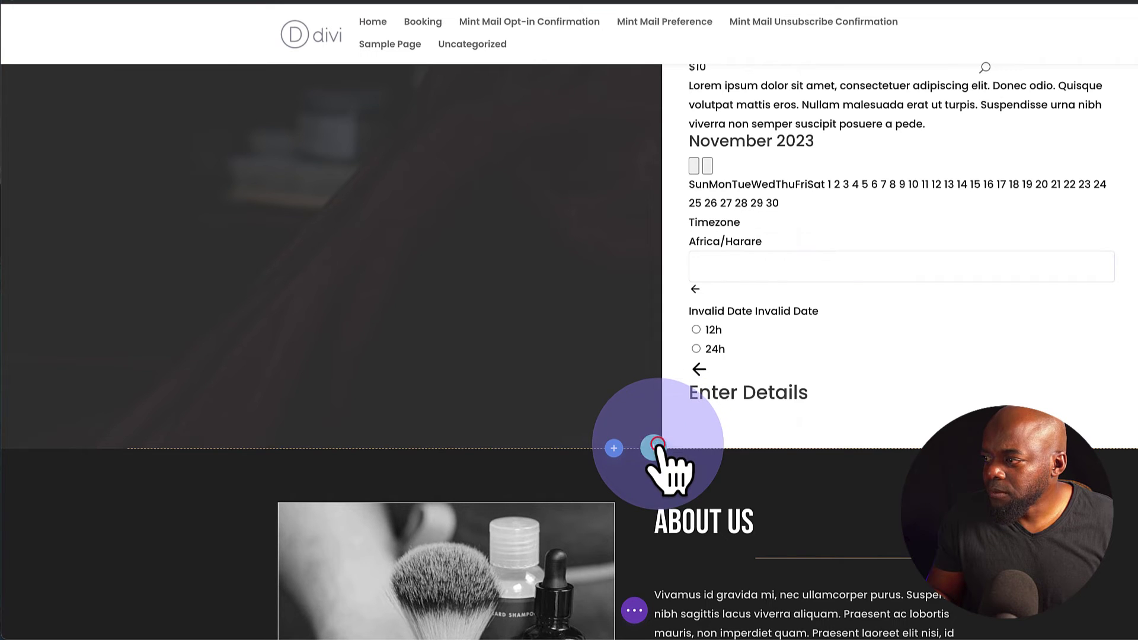
Add a new single-column row below the booking section containing a Text module.
{"action": "left_click", "coordinate": [653, 446]}
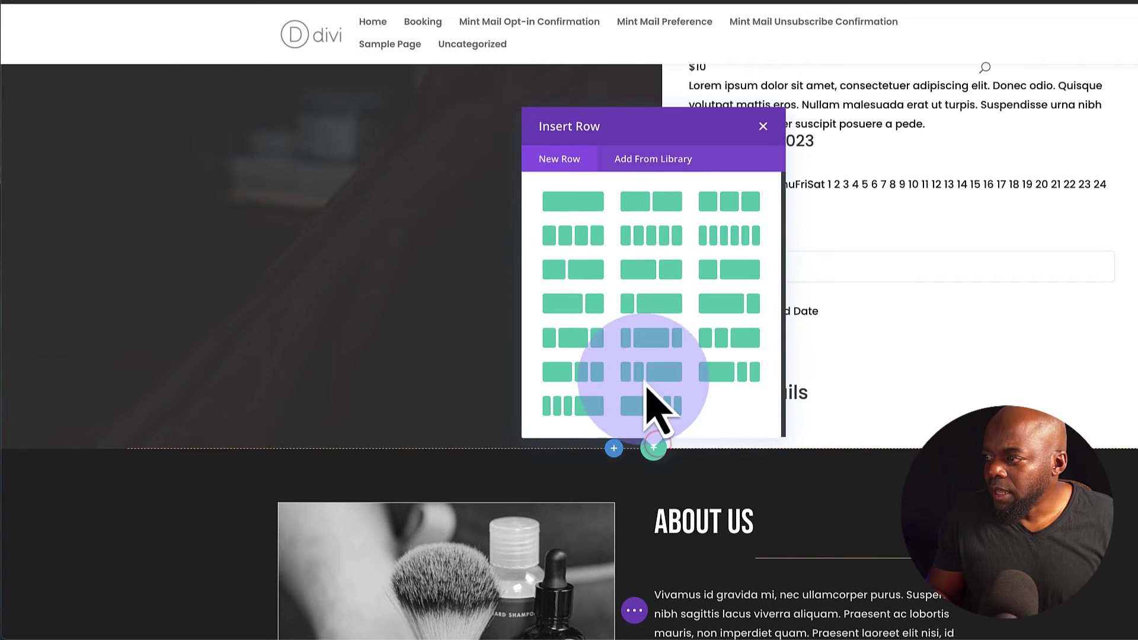
{"action": "left_click", "coordinate": [584, 203]}
{"action": "type", "text": "text"}
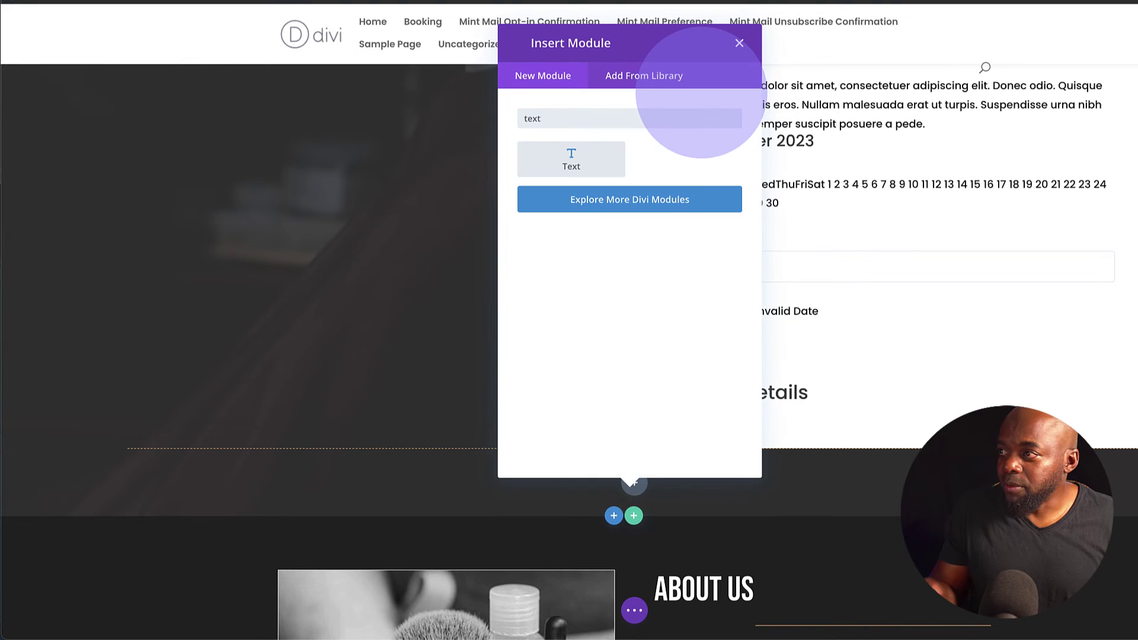
Replace the Text module's placeholder paragraph with the [fluent_booking id="1"] shortcode.
{"action": "left_click", "coordinate": [569, 188]}
{"action": "key", "text": "ctrl+a"}
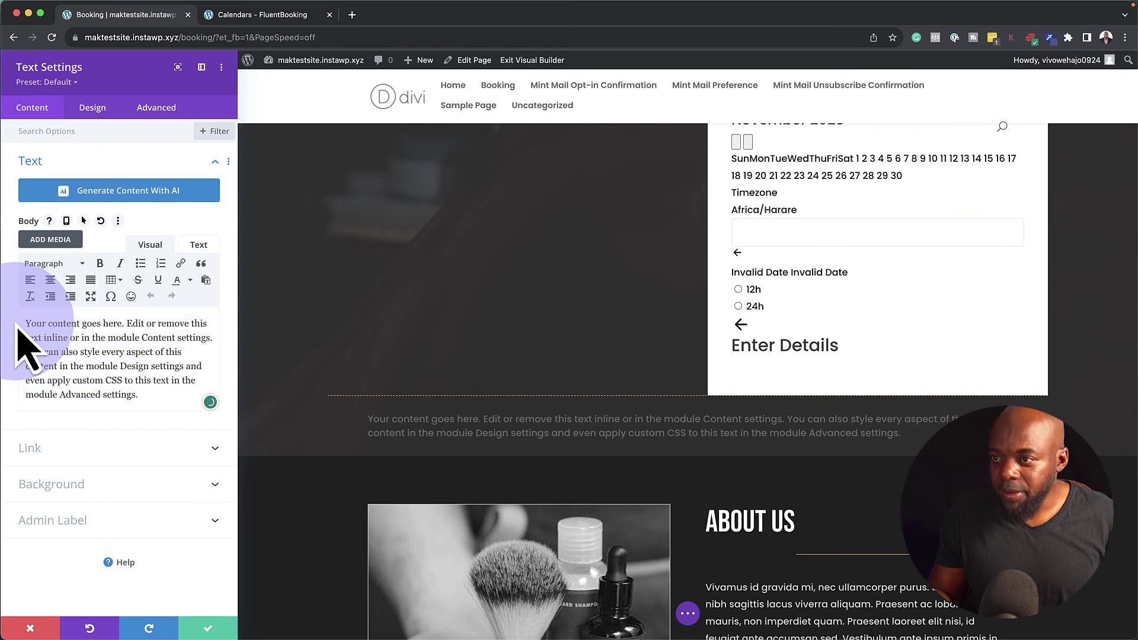
{"action": "key", "text": "ctrl+v"}
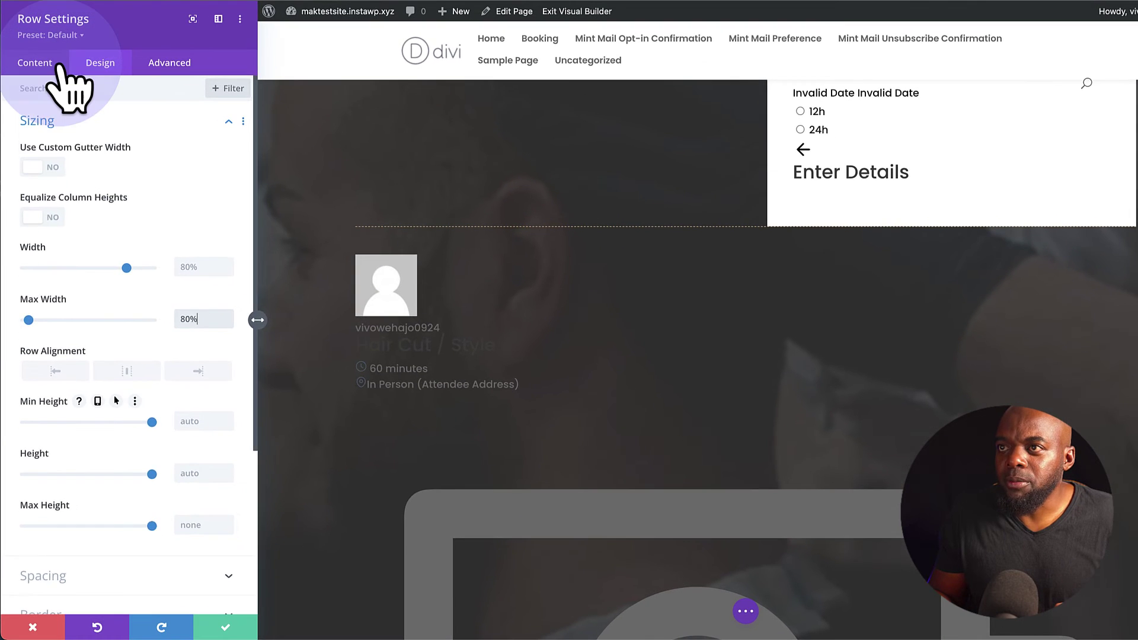
Give the booking row a white background.
{"action": "left_click", "coordinate": [60, 64]}
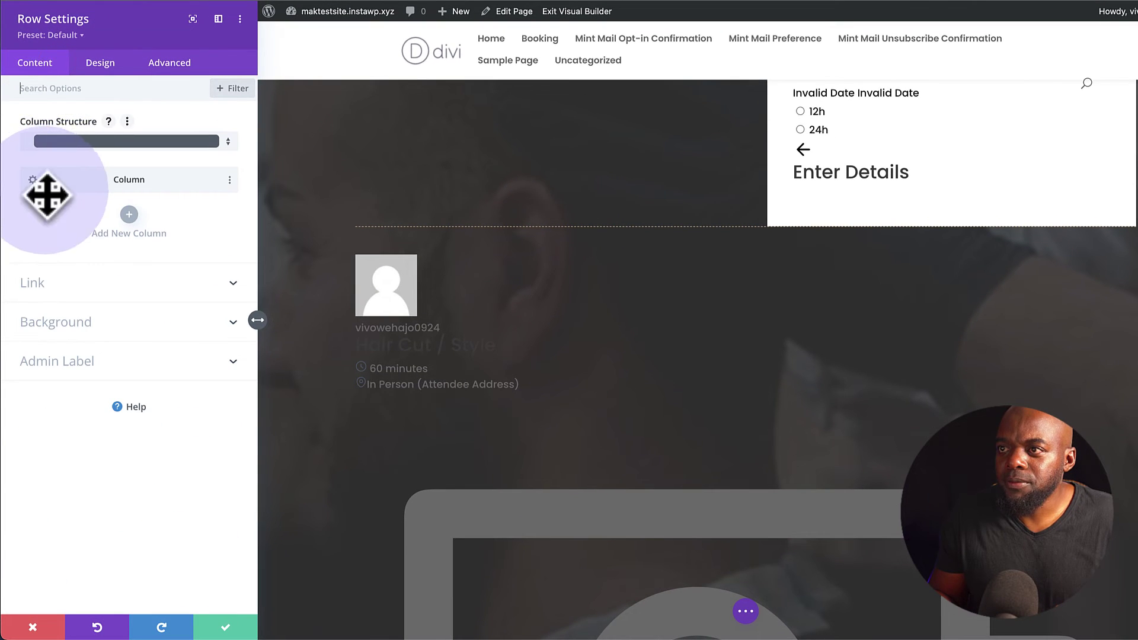
{"action": "left_click", "coordinate": [74, 322]}
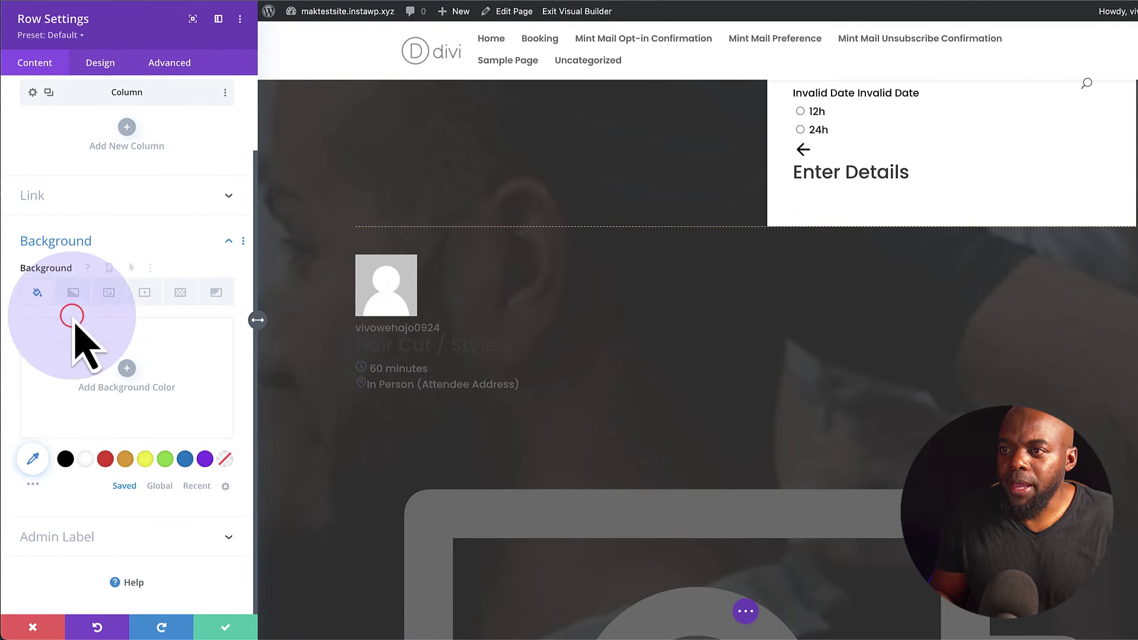
{"action": "left_click", "coordinate": [86, 458]}
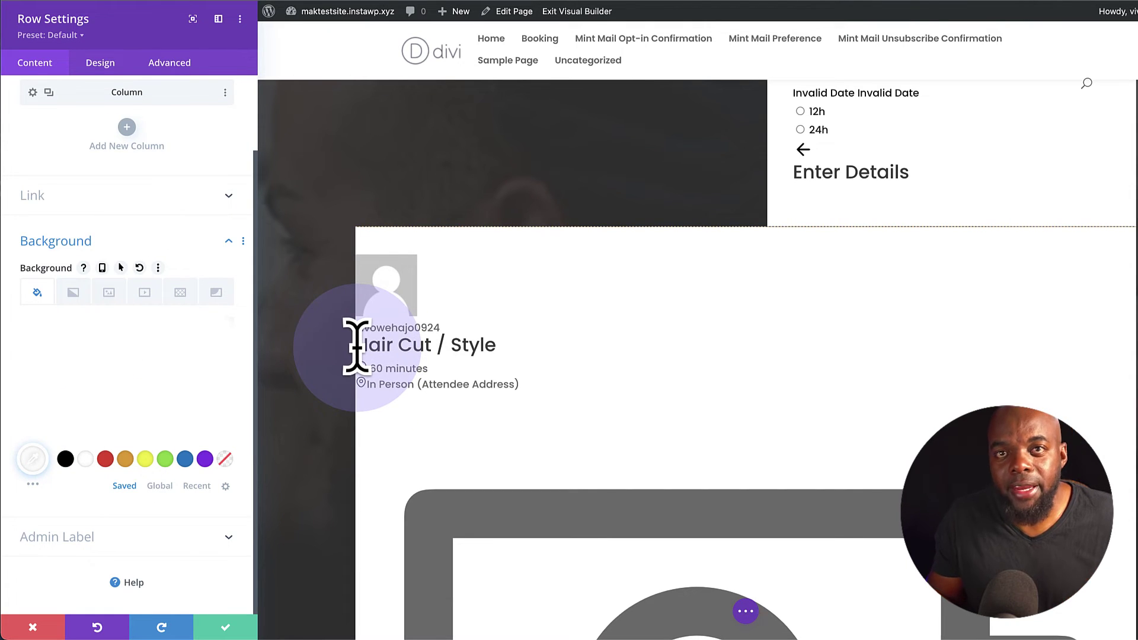
Set the booking row's padding to 4% on top, bottom, left and right.
{"action": "left_click", "coordinate": [100, 62]}
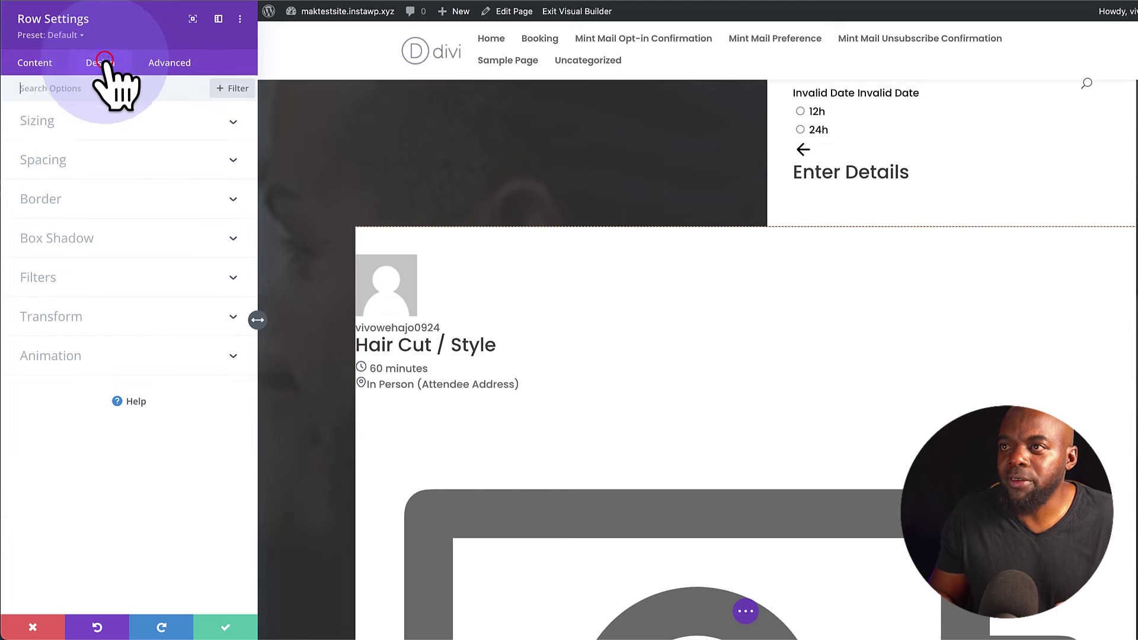
{"action": "left_click", "coordinate": [77, 161]}
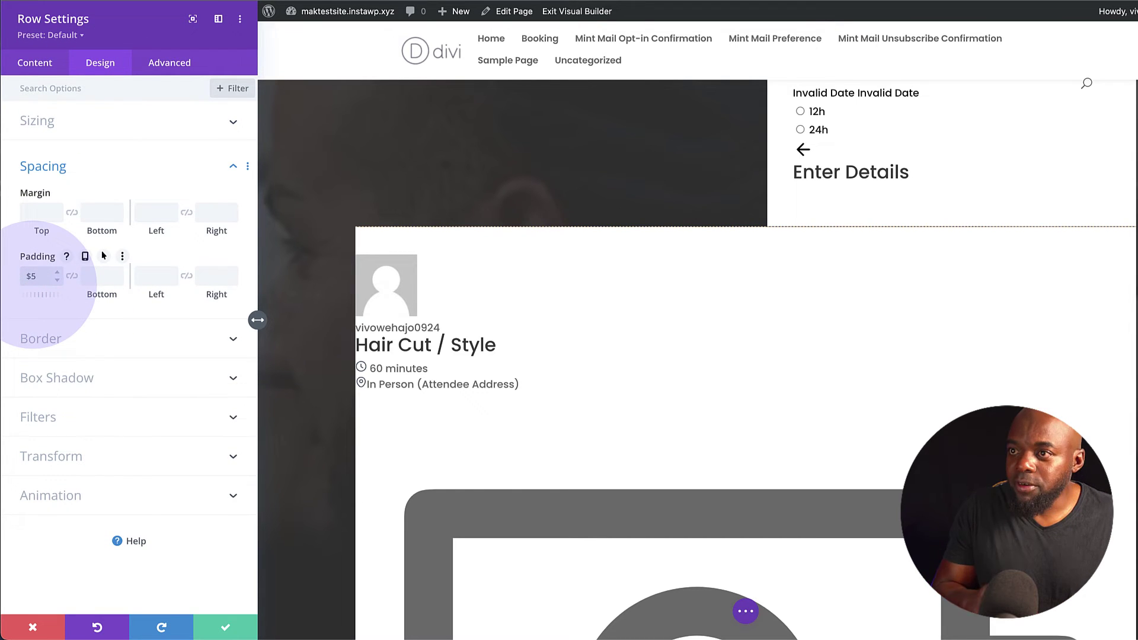
{"action": "left_click", "coordinate": [72, 275]}
{"action": "left_click", "coordinate": [155, 277]}
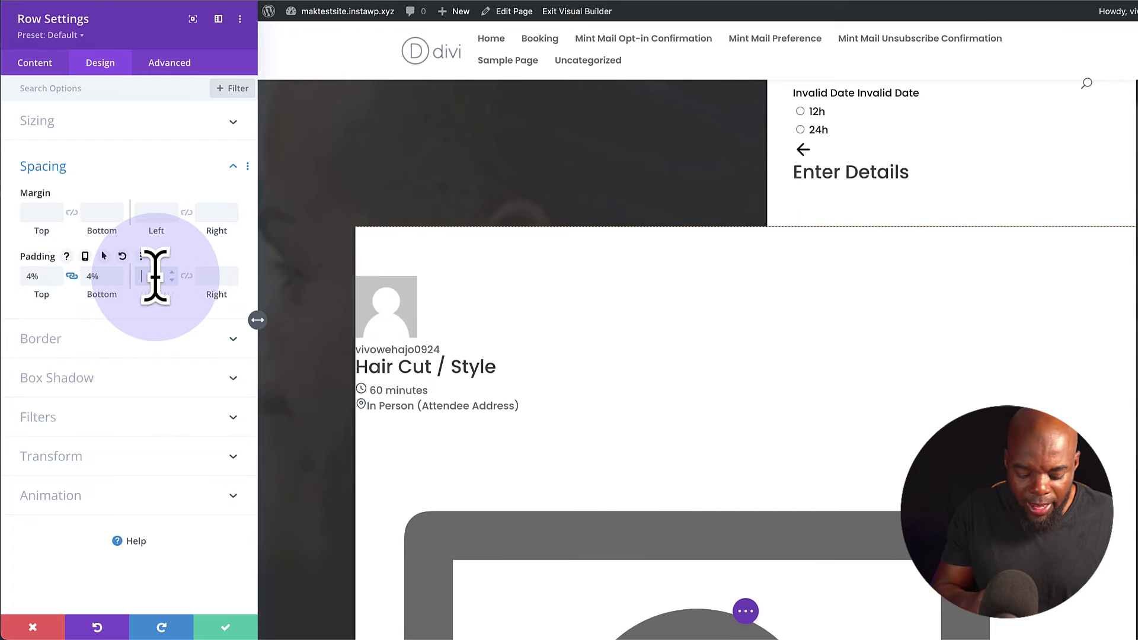
{"action": "type", "text": "4%"}
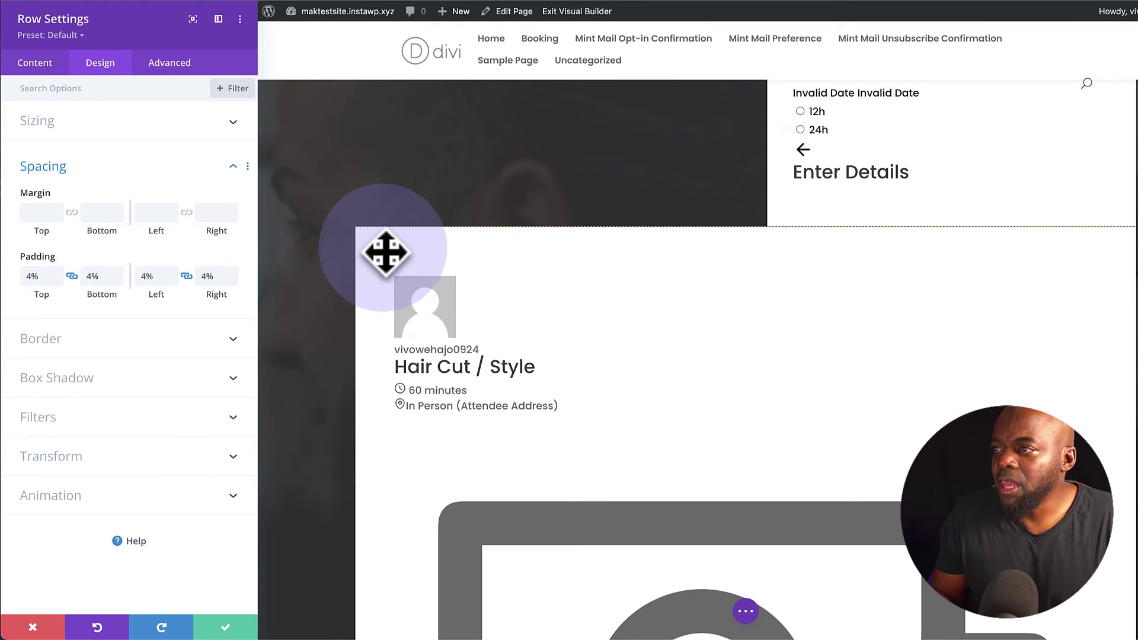
{"action": "left_click", "coordinate": [186, 276]}
Round the booking row's border corners and save the row settings.
{"action": "left_click", "coordinate": [97, 346]}
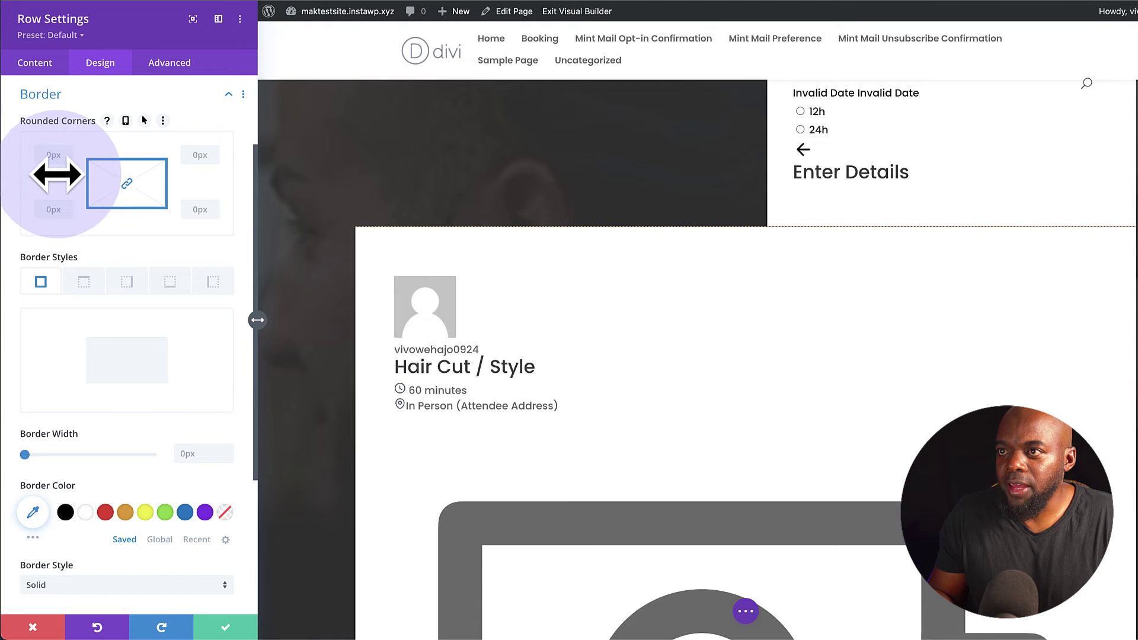
{"action": "left_click_drag", "start_coordinate": [57, 175], "coordinate": [134, 356]}
{"action": "left_click", "coordinate": [225, 626]}
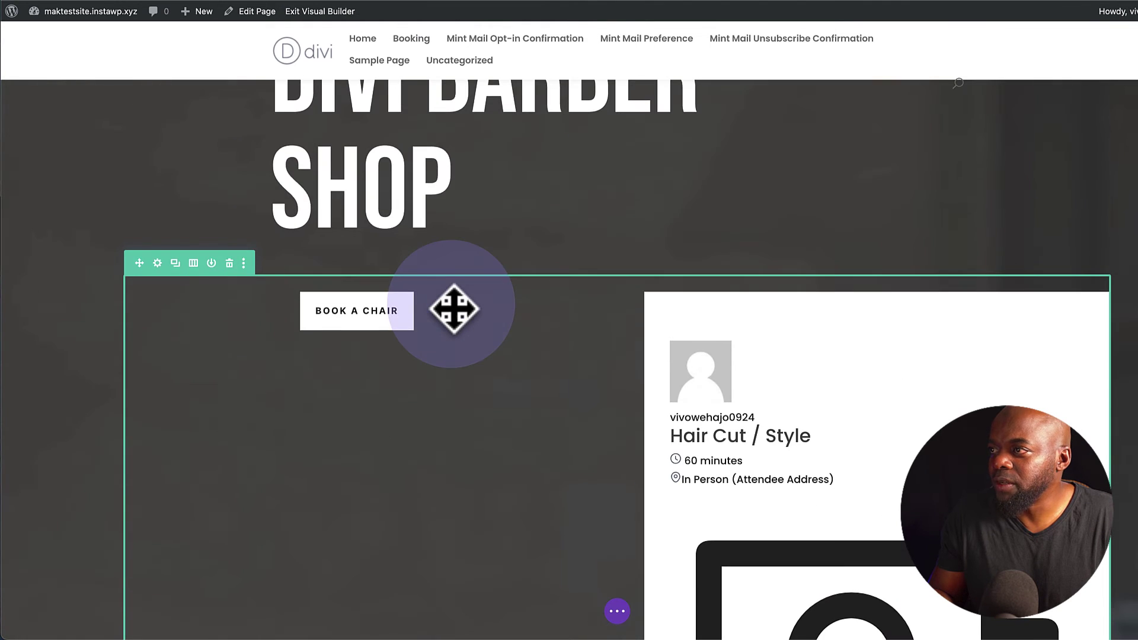
Delete the Book a Chair button row and close the Fluent Booking shortcode dialog.
{"action": "left_click", "coordinate": [231, 263]}
{"action": "scroll", "coordinate": [477, 204], "scroll_direction": "down", "scroll_amount": 4}
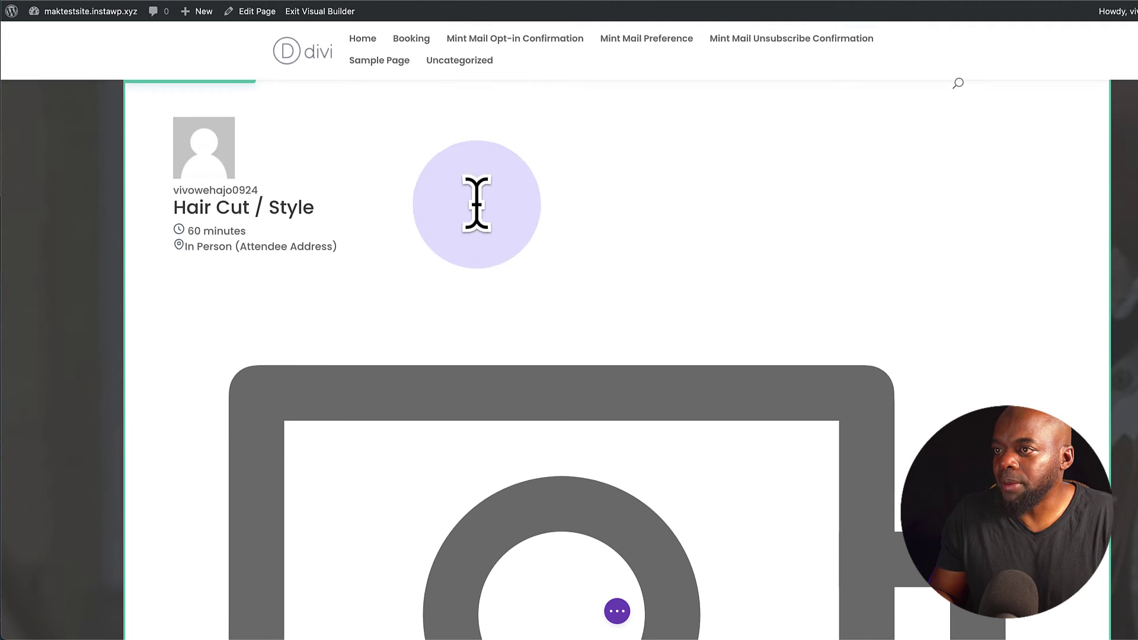
{"action": "scroll", "coordinate": [614, 460], "scroll_direction": "down", "scroll_amount": 1}
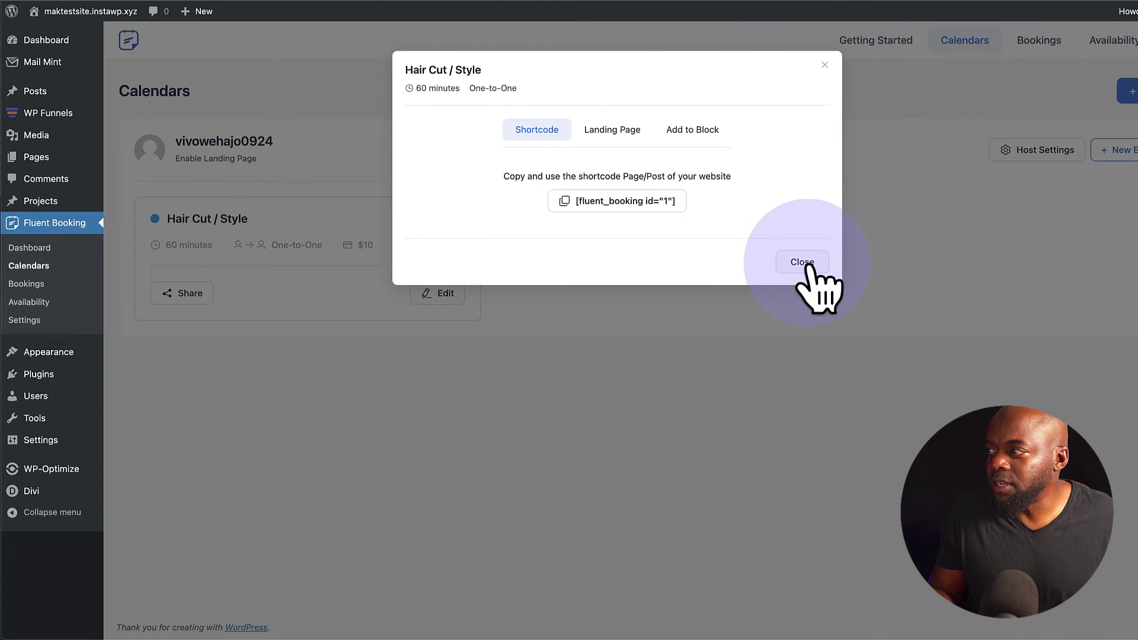
{"action": "left_click", "coordinate": [802, 263]}
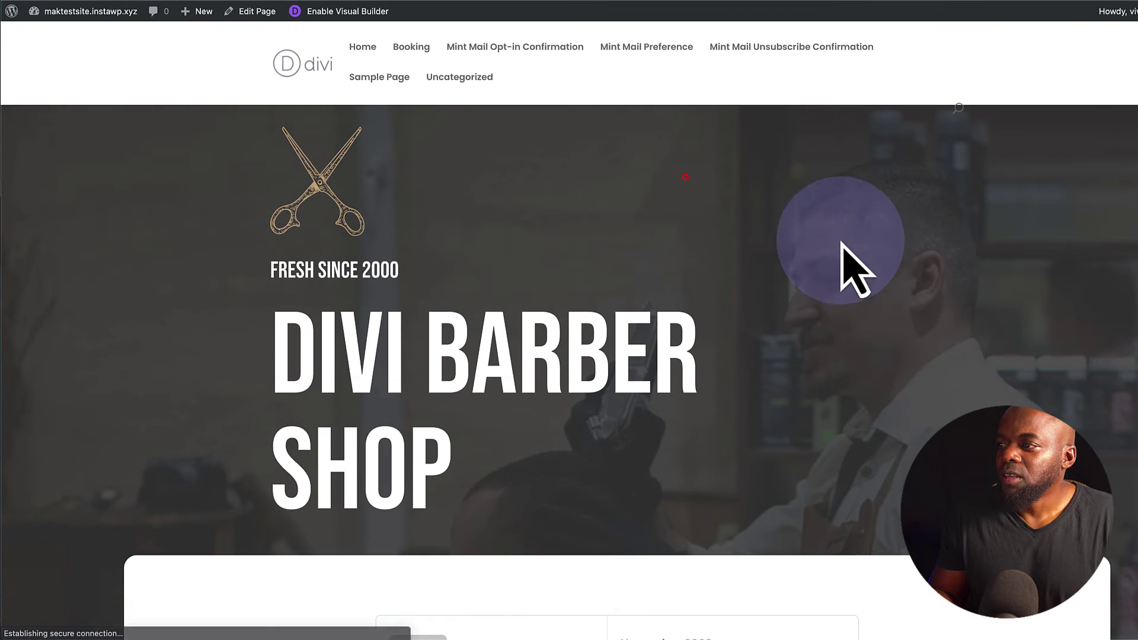
{"action": "scroll", "coordinate": [1061, 243], "scroll_direction": "down", "scroll_amount": 1}
{"action": "scroll", "coordinate": [1060, 243], "scroll_direction": "down", "scroll_amount": 5}
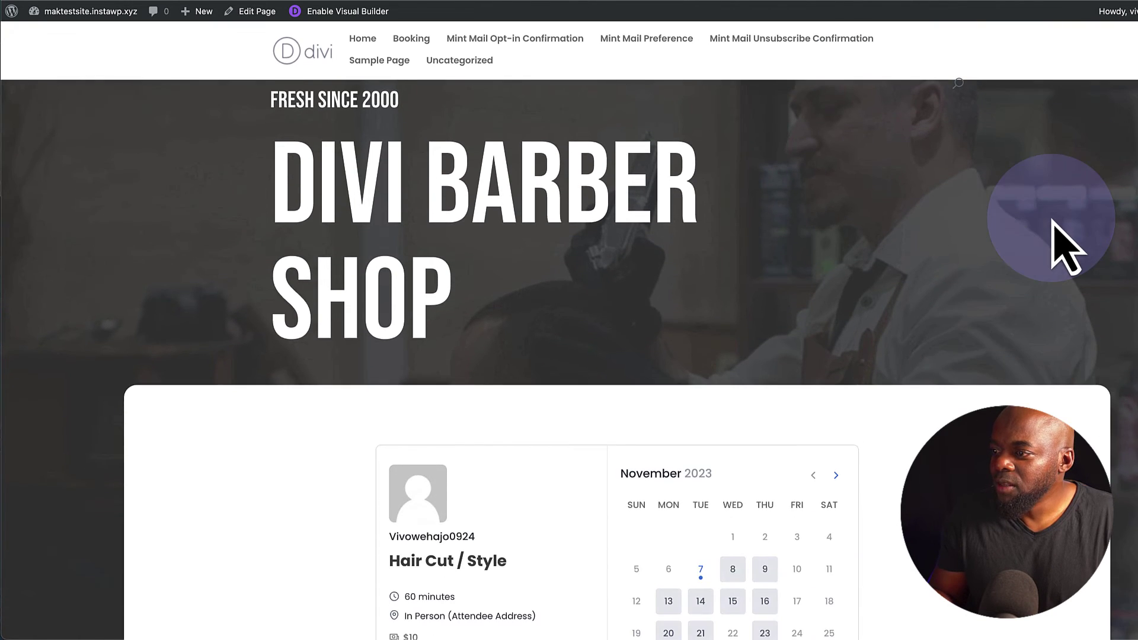
{"action": "scroll", "coordinate": [1055, 228], "scroll_direction": "down", "scroll_amount": 2}
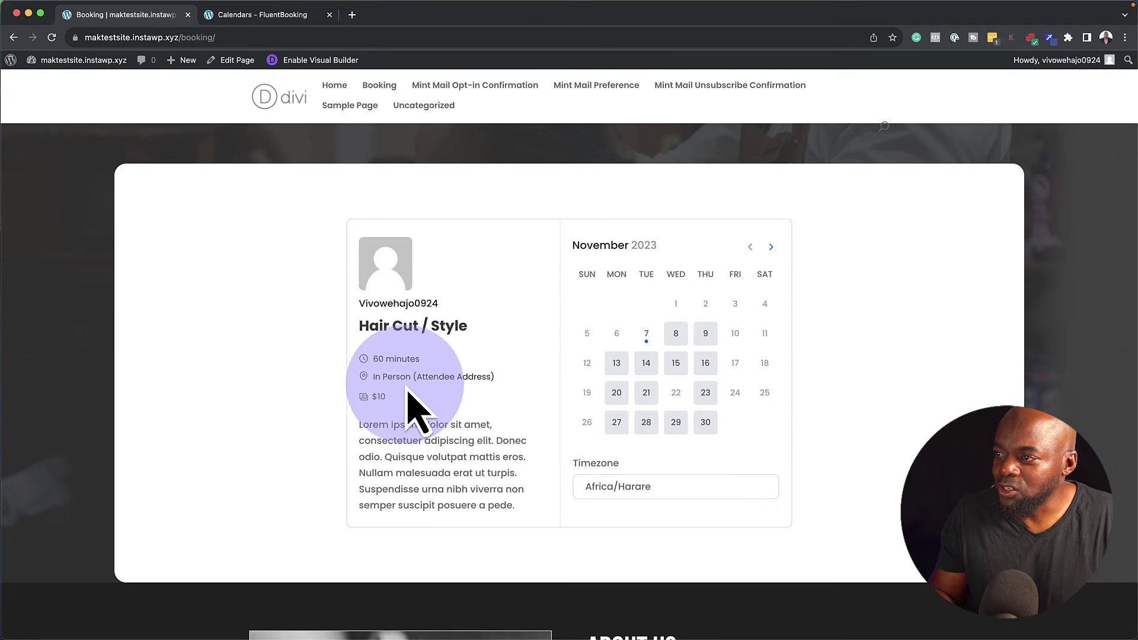
{"action": "scroll", "coordinate": [504, 457], "scroll_direction": "down", "scroll_amount": 6}
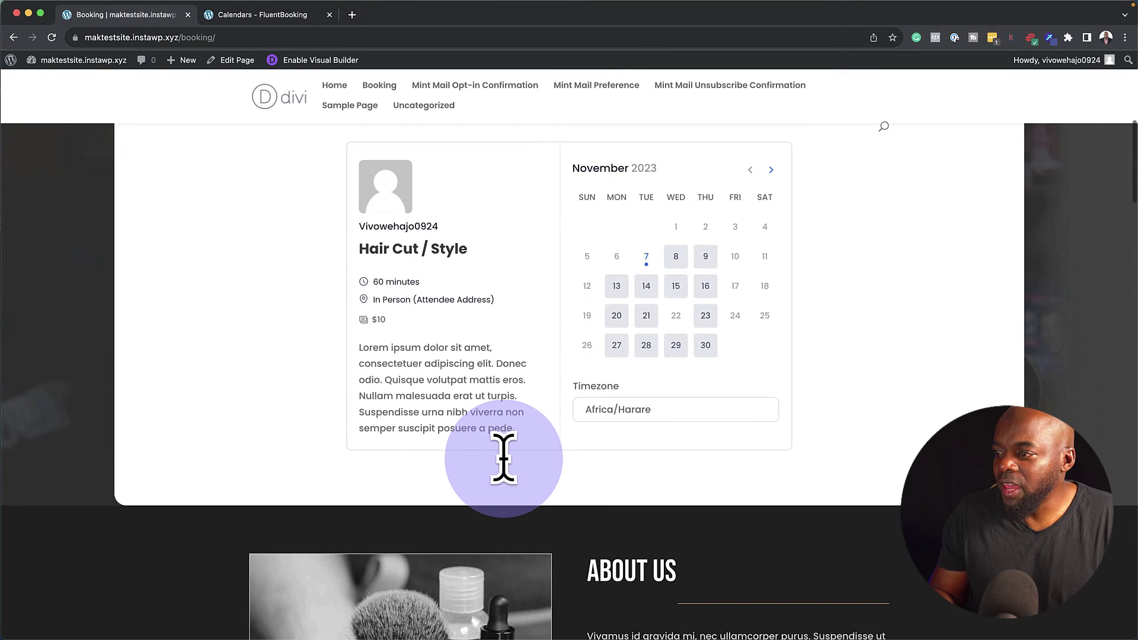
{"action": "scroll", "coordinate": [507, 468], "scroll_direction": "down", "scroll_amount": 3}
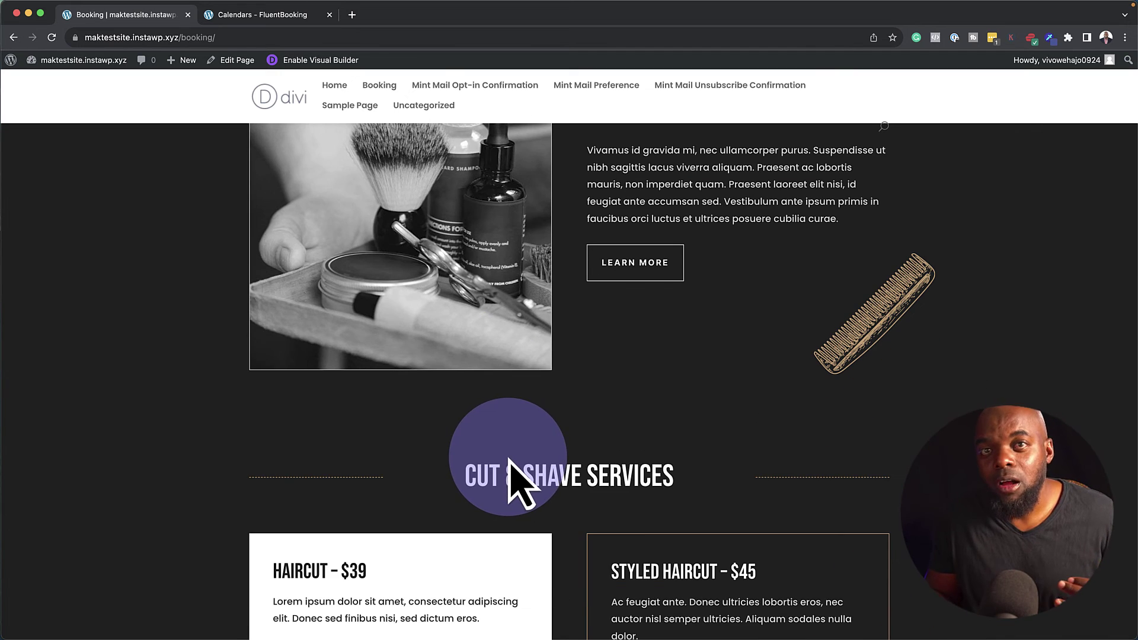
{"action": "scroll", "coordinate": [508, 474], "scroll_direction": "up", "scroll_amount": 9}
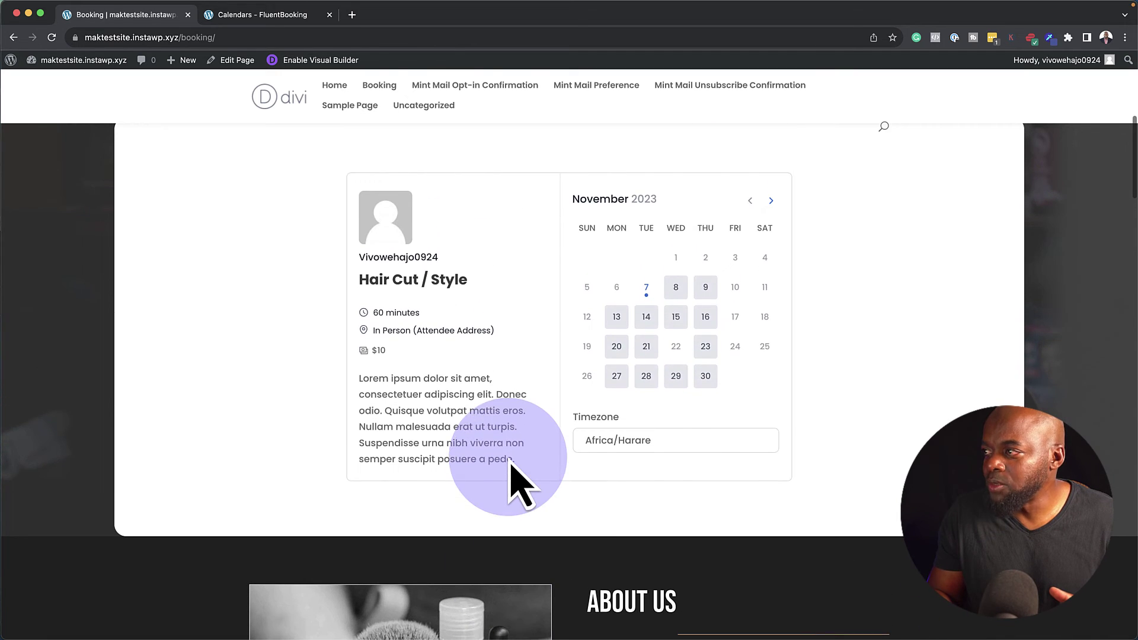
Pick Tuesday, November 21 at 12:00 PM for the Hair Cut / Style booking.
{"action": "left_click", "coordinate": [645, 349]}
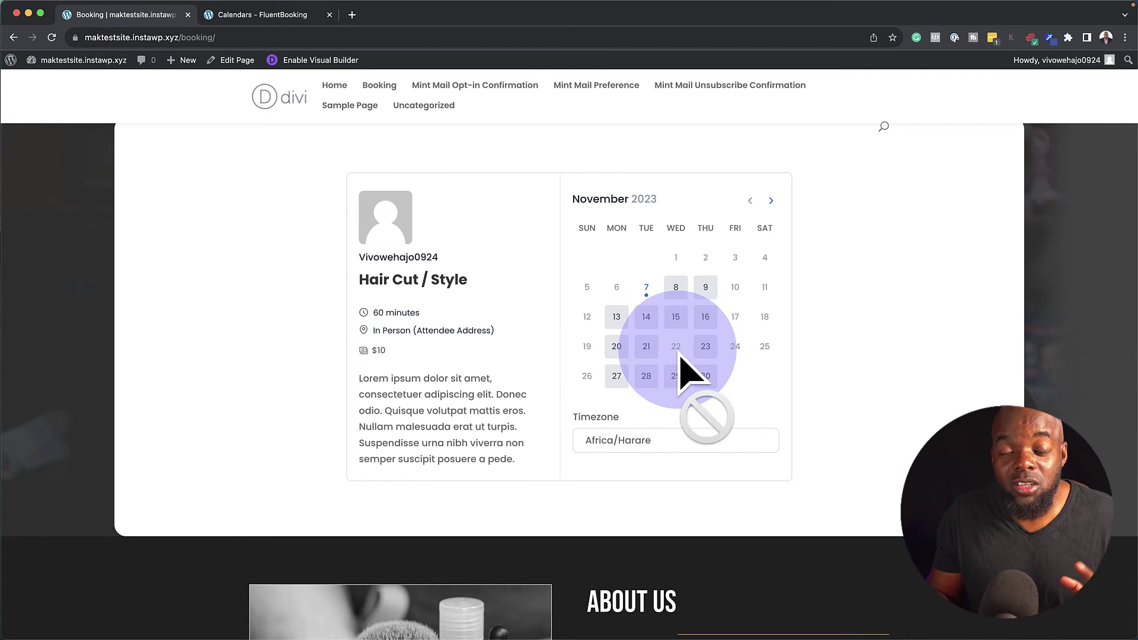
{"action": "left_click", "coordinate": [652, 351]}
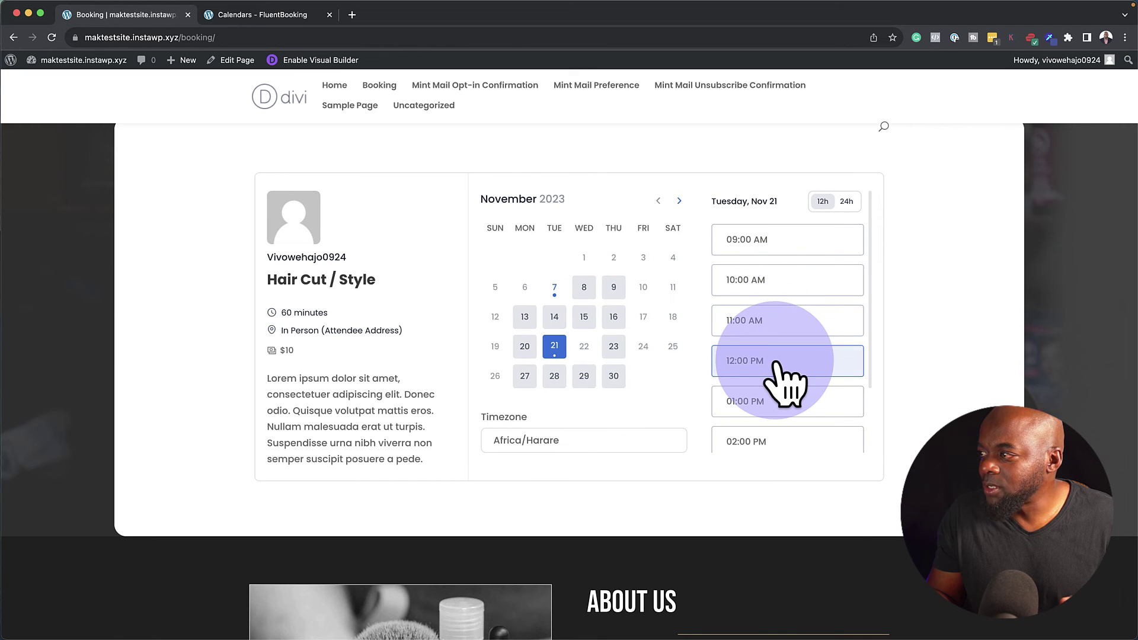
{"action": "left_click", "coordinate": [840, 360]}
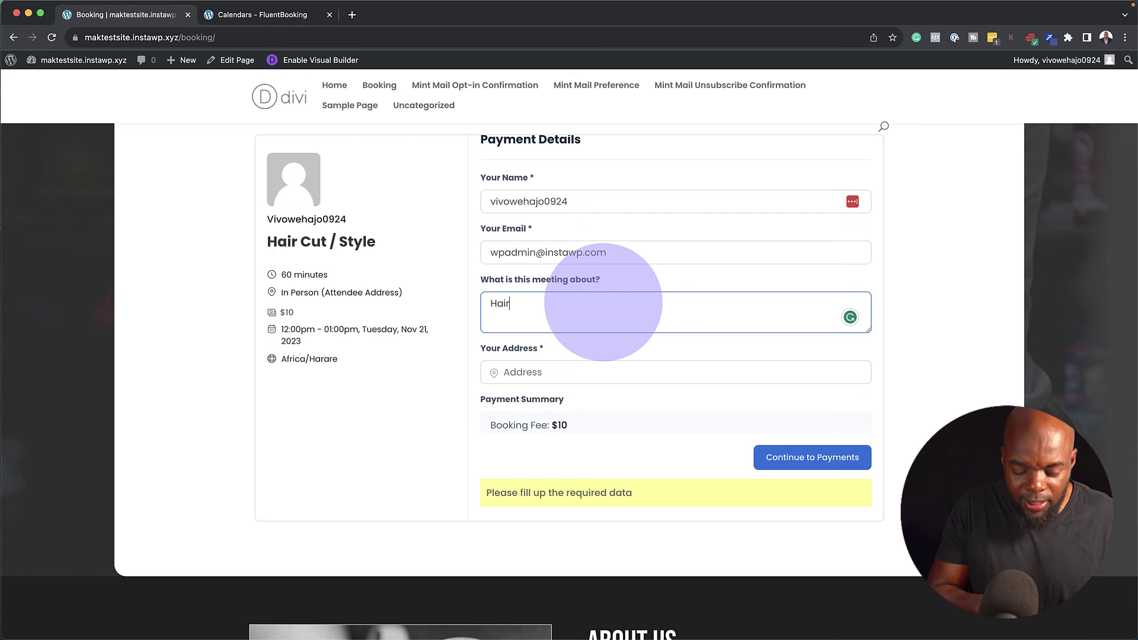
Enter 'Cut' in the booking details and continue to the $10 payment step.
{"action": "type", "text": "Cut"}
{"action": "left_click", "coordinate": [792, 458]}
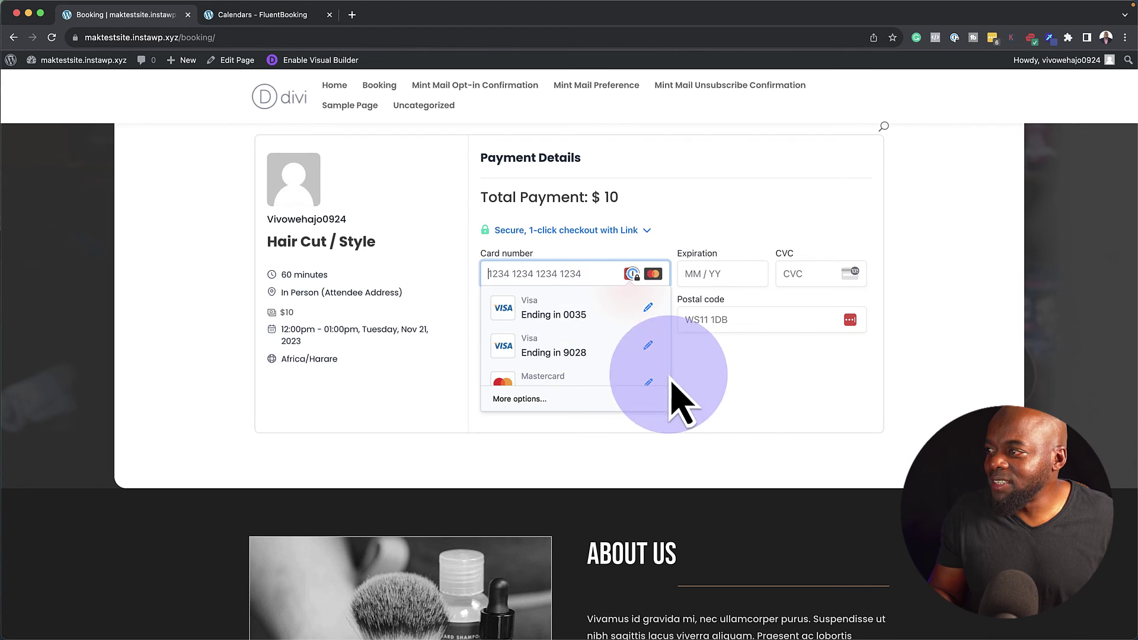
{"action": "left_click", "coordinate": [730, 389]}
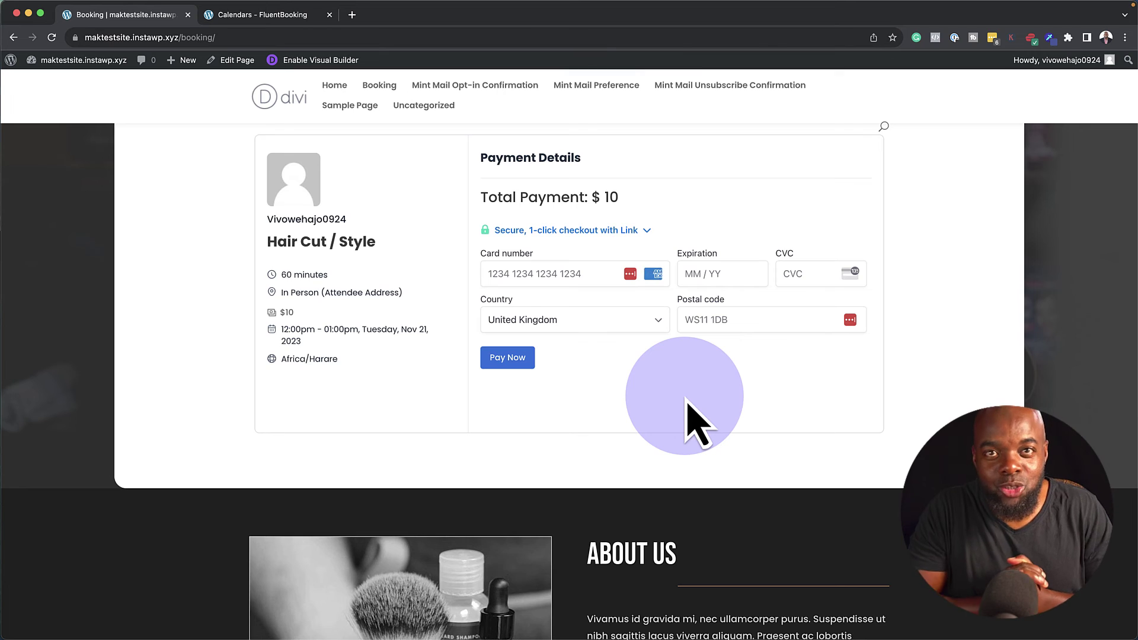
{"action": "scroll", "coordinate": [65, 379], "scroll_direction": "up", "scroll_amount": 1}
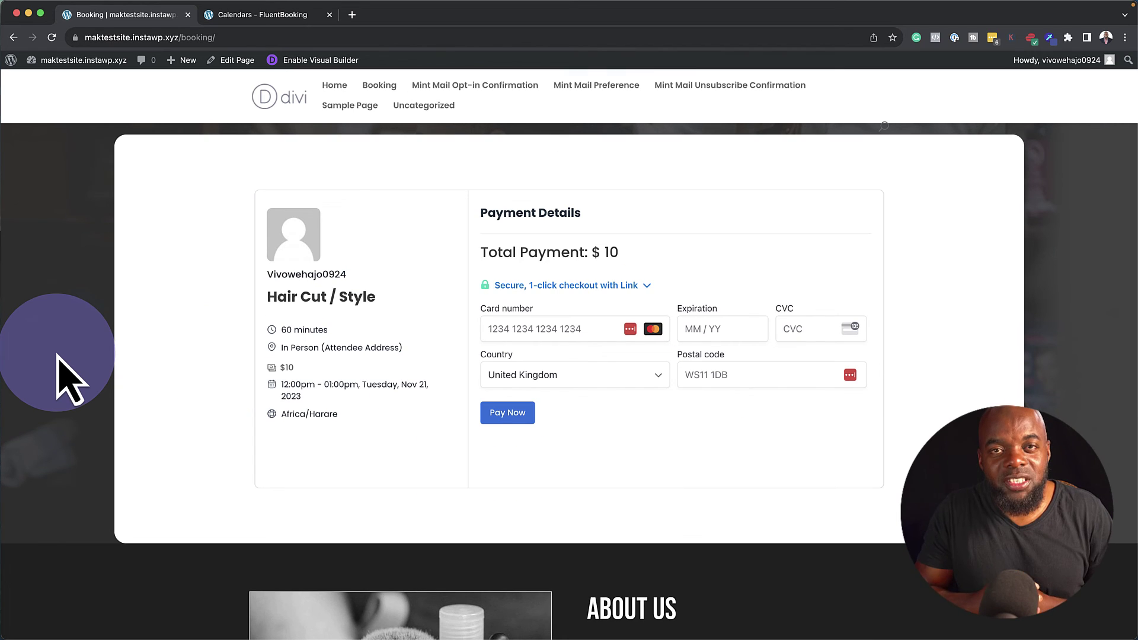